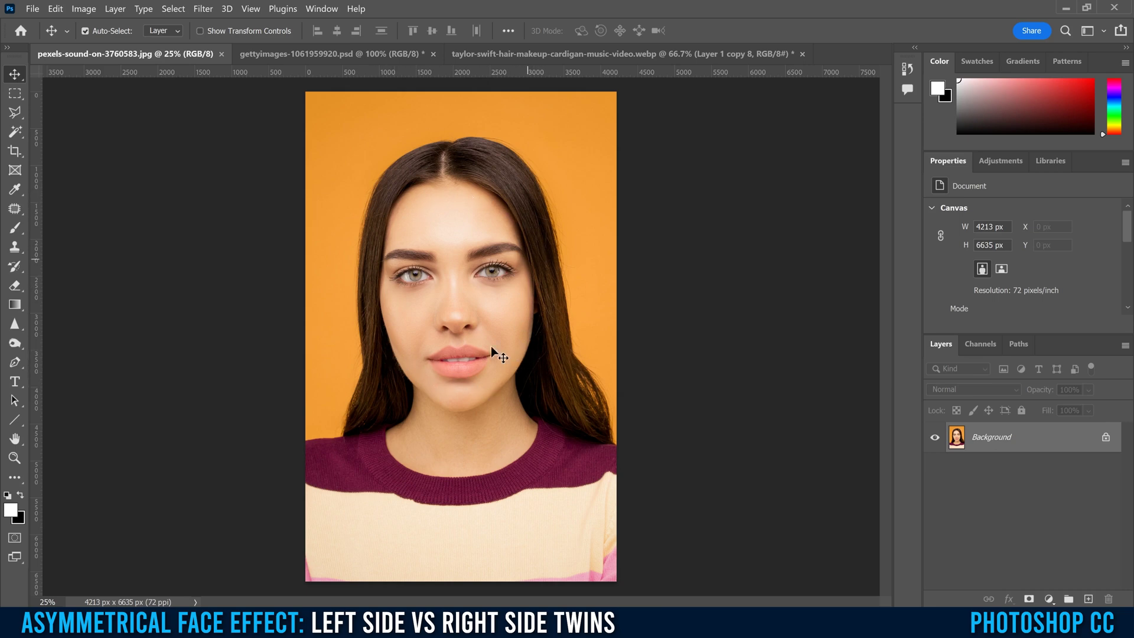
Preview the Rock example by toggling Layer 1 copy 8 off and on, then switch to taylor-swift
{"action": "left_click", "coordinate": [334, 54]}
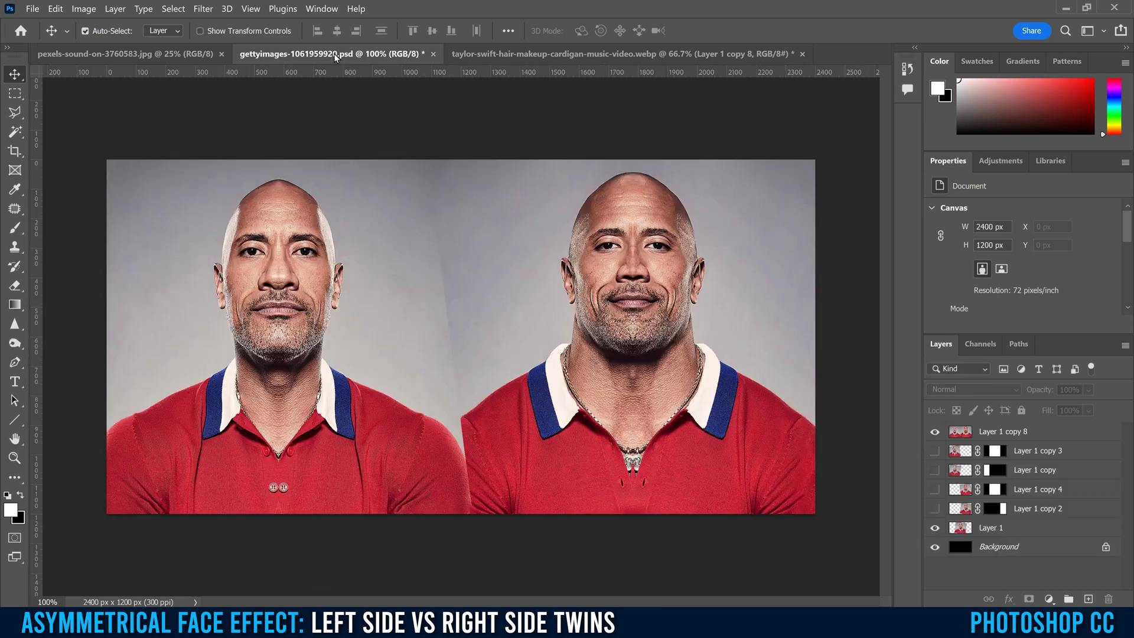
{"action": "left_click", "coordinate": [935, 432]}
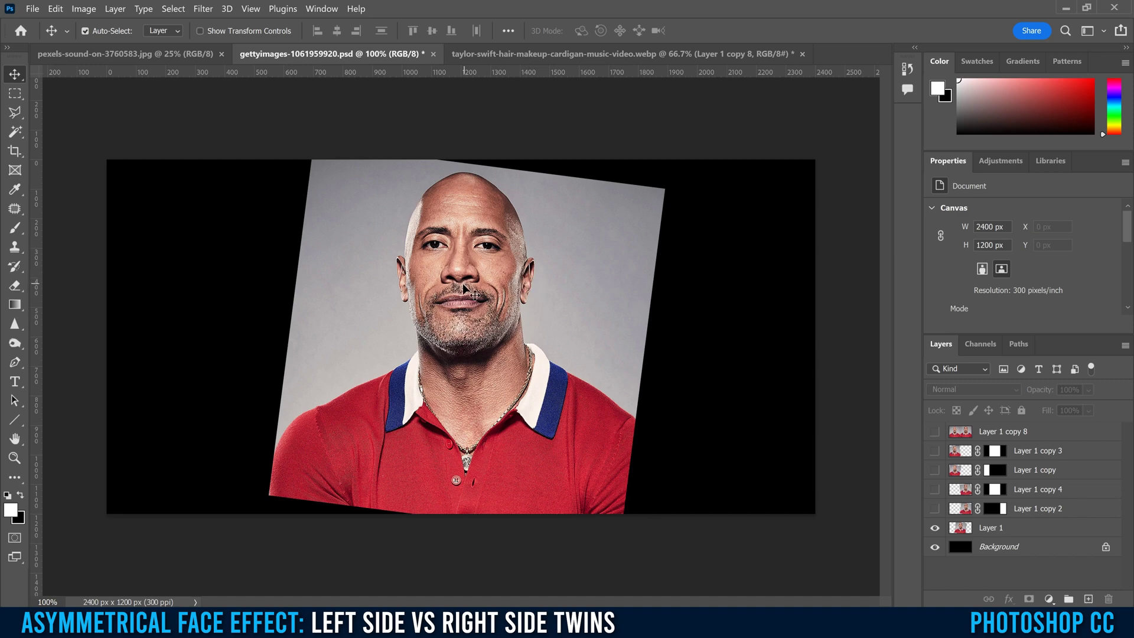
{"action": "left_click", "coordinate": [935, 432]}
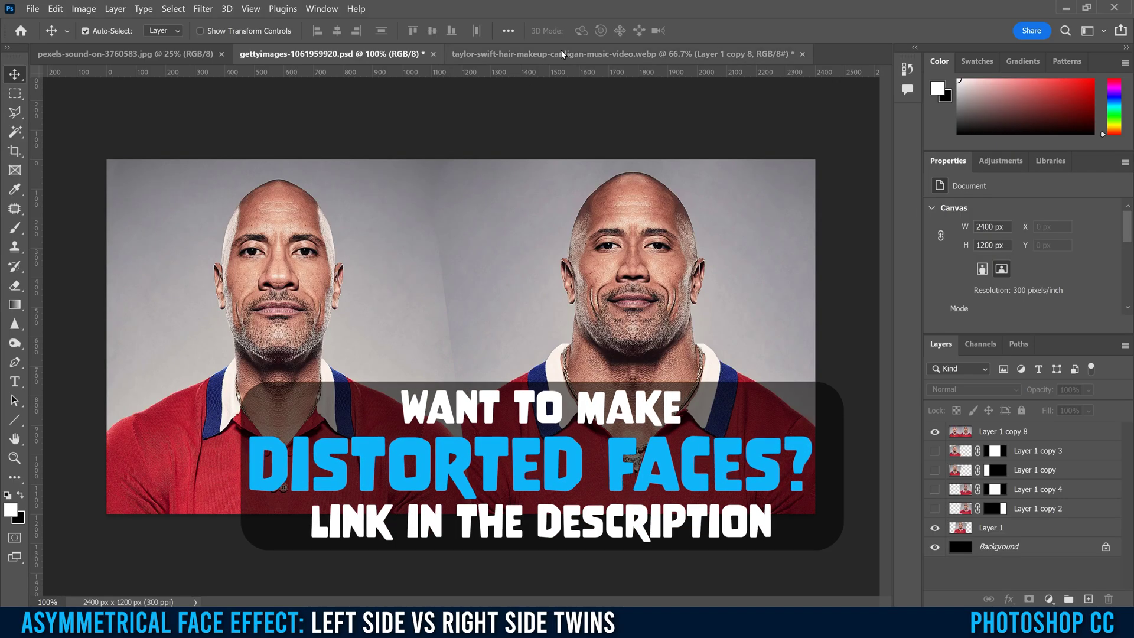
{"action": "left_click", "coordinate": [562, 54]}
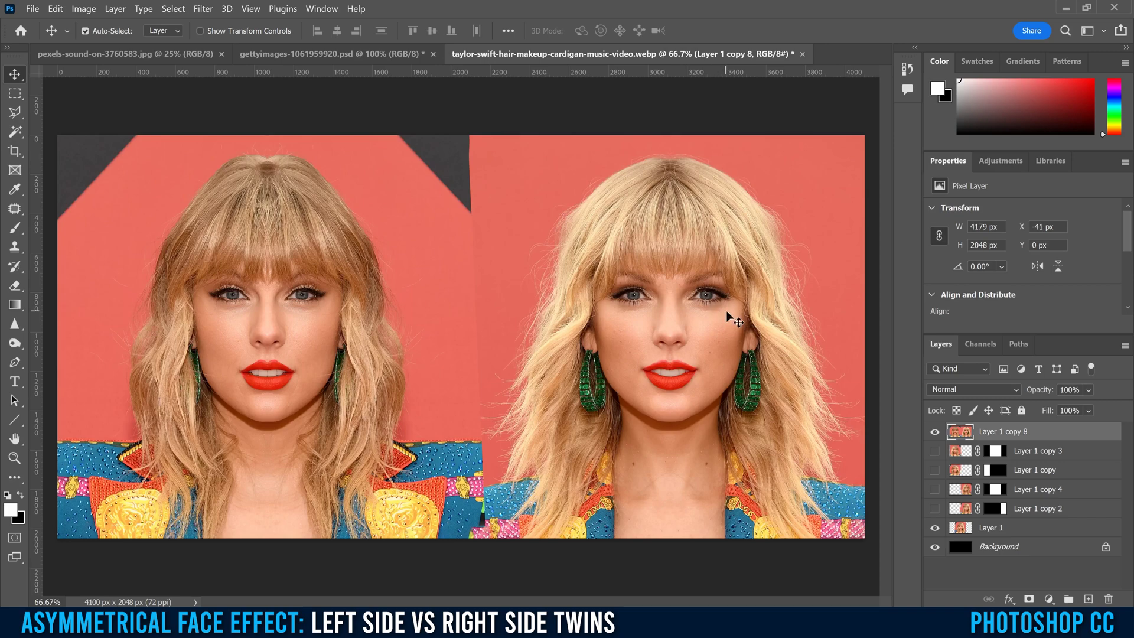
Hide and re-show Layer 1 copy 8 to compare the twin composite with the original face
{"action": "left_click", "coordinate": [934, 433]}
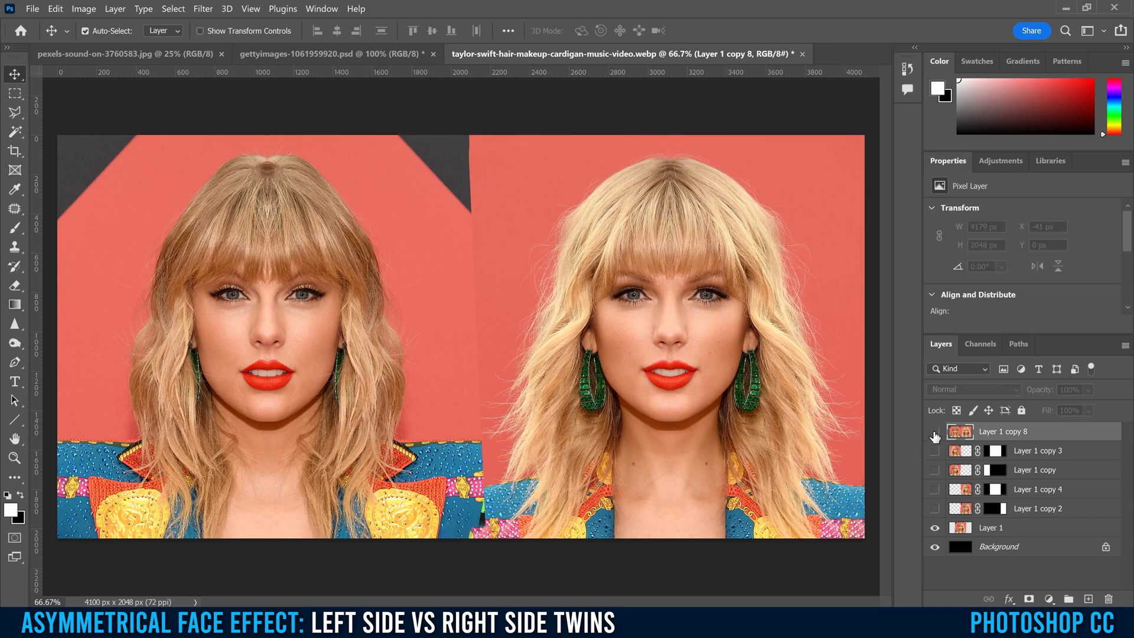
{"action": "left_click", "coordinate": [934, 433]}
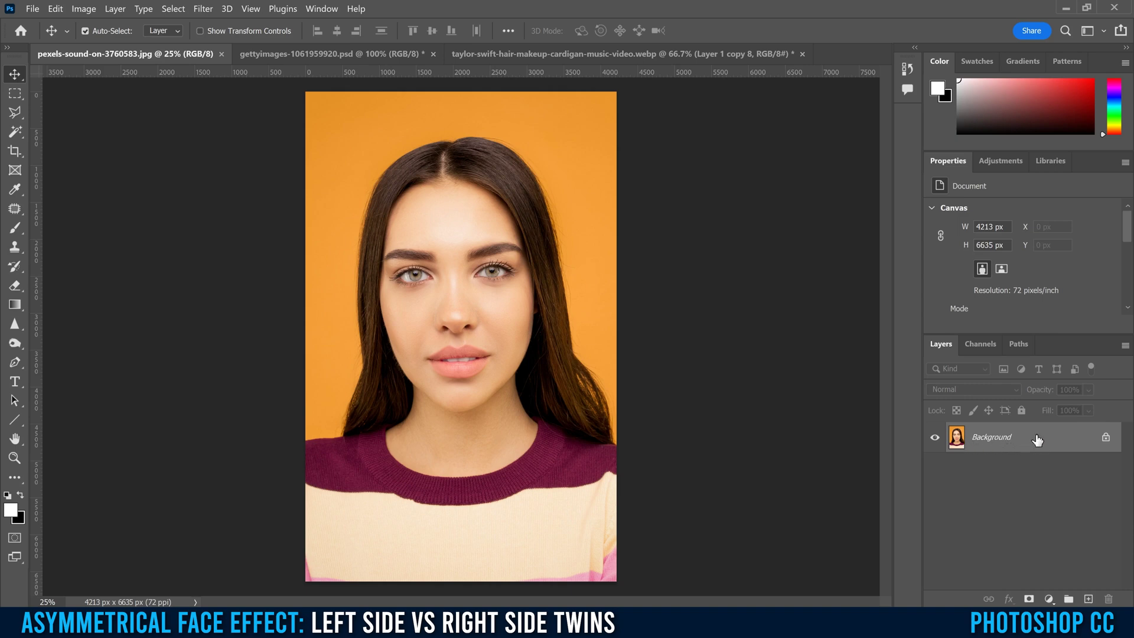
Duplicate the portrait layer and widen the canvas to 8400 px
{"action": "key", "text": "ctrl+j"}
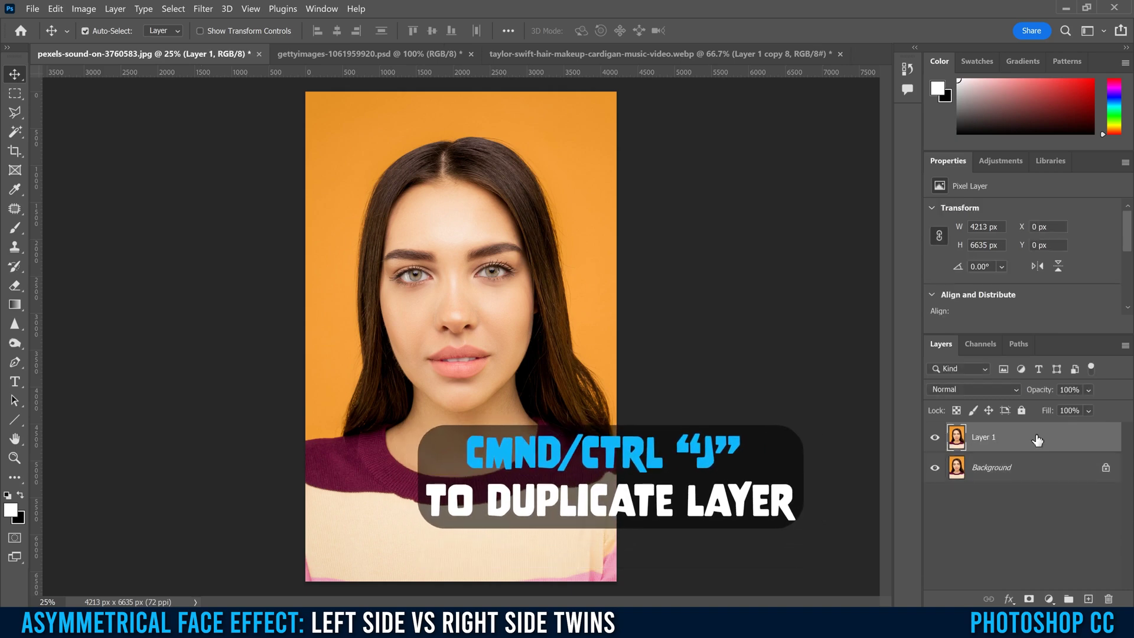
{"action": "left_click", "coordinate": [1037, 468]}
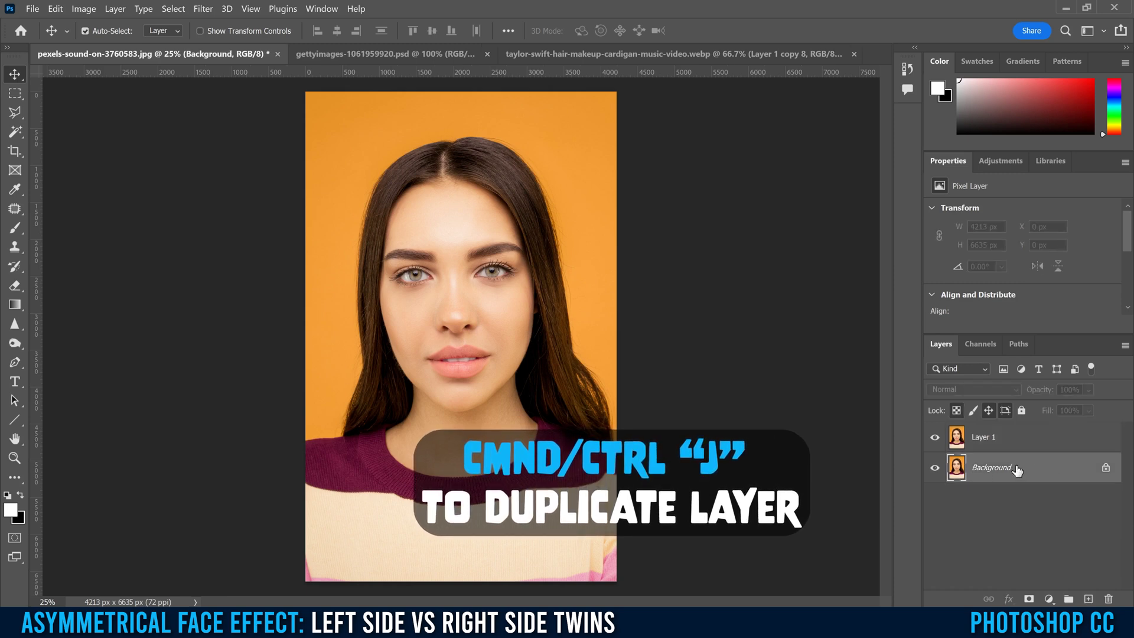
{"action": "left_click", "coordinate": [83, 9]}
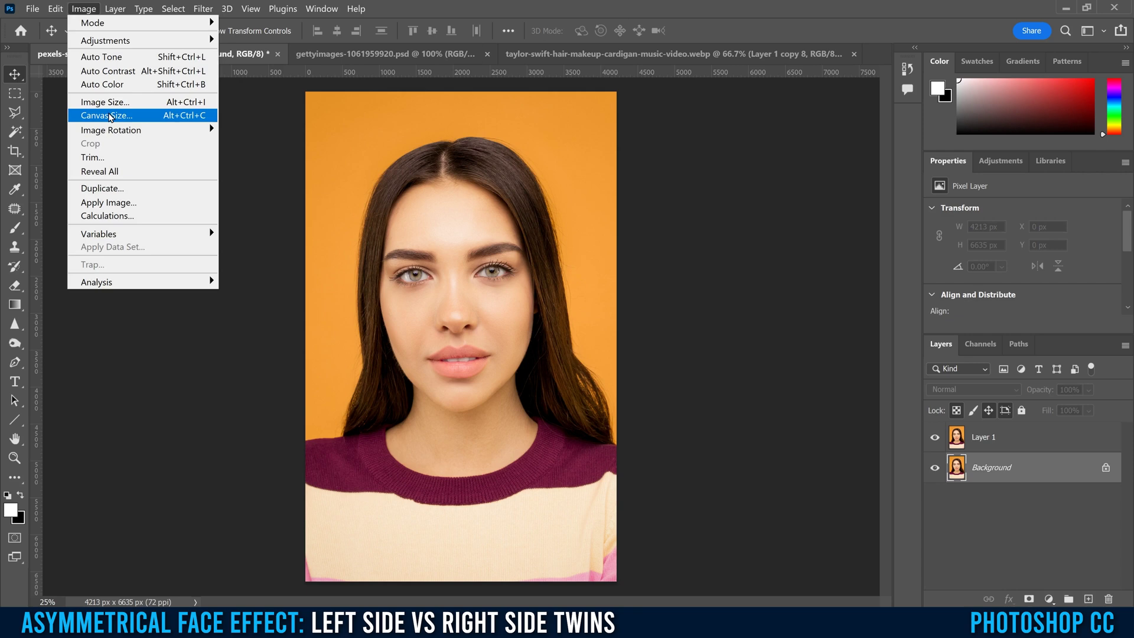
{"action": "left_click", "coordinate": [110, 116]}
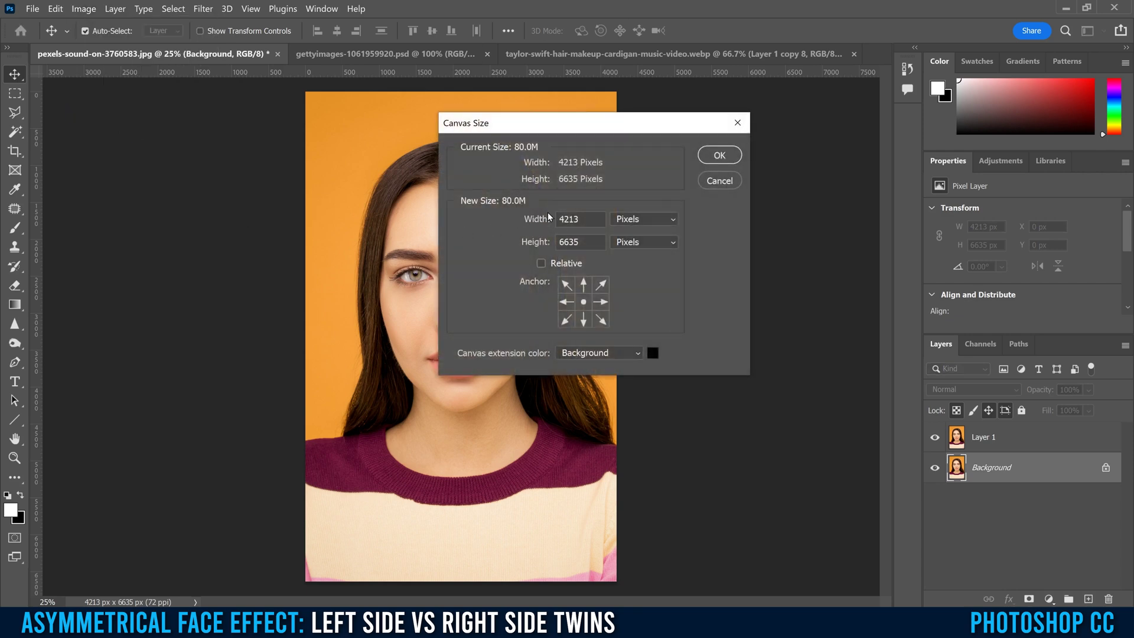
{"action": "left_click_drag", "start_coordinate": [585, 219], "coordinate": [544, 217]}
{"action": "type", "text": "8400"}
{"action": "left_click", "coordinate": [720, 155]}
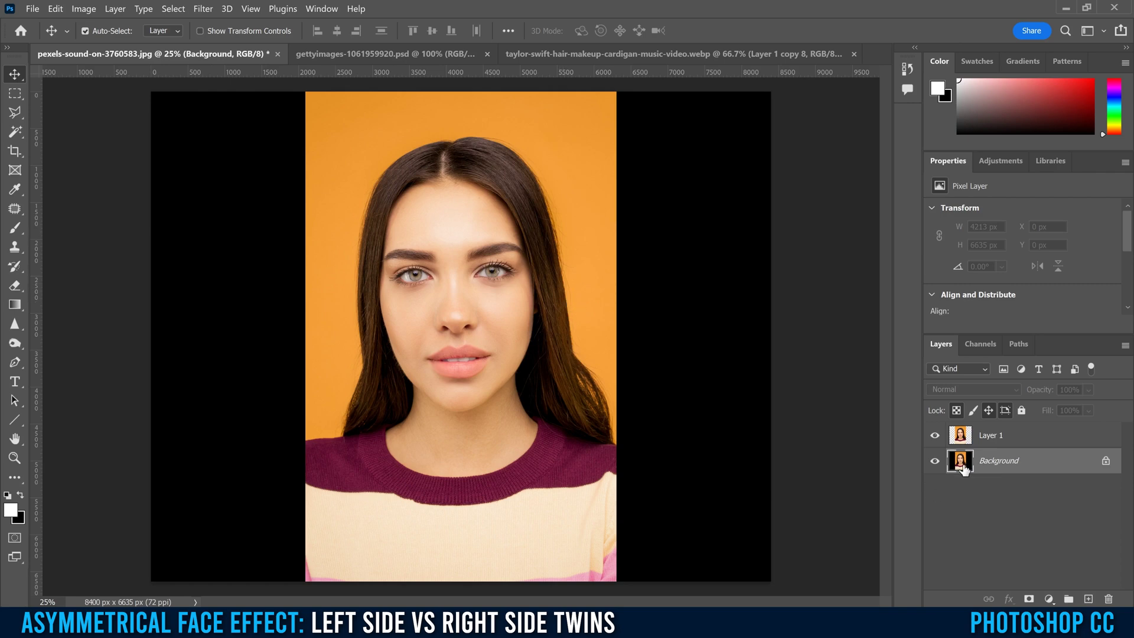
Fill the Background layer with solid black
{"action": "left_click", "coordinate": [55, 9]}
{"action": "left_click", "coordinate": [65, 215]}
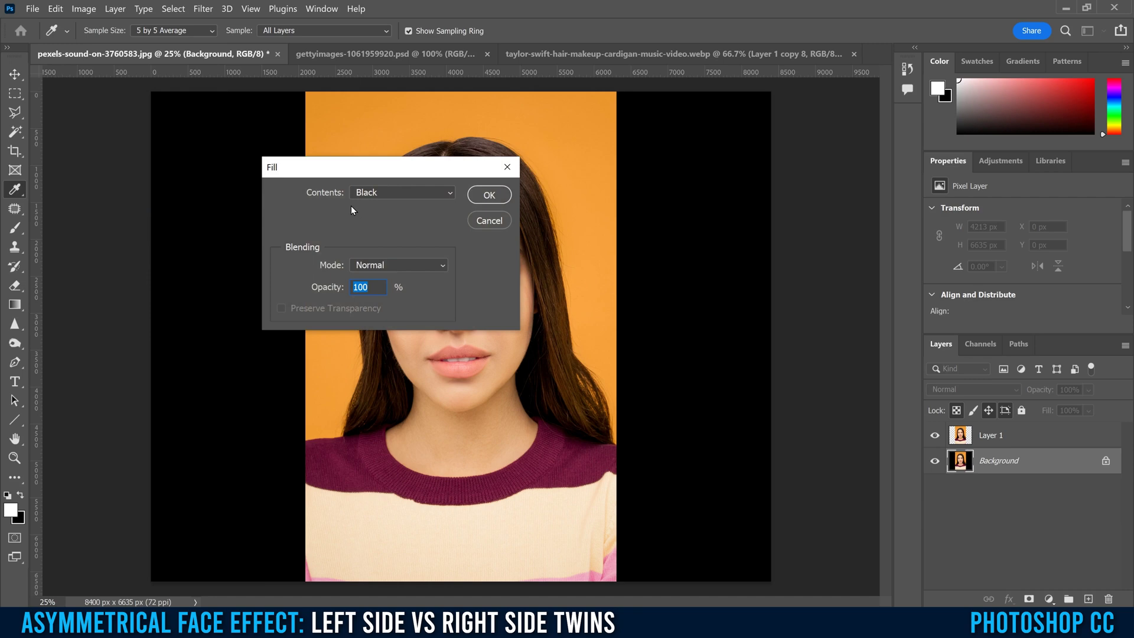
{"action": "left_click", "coordinate": [379, 193]}
{"action": "left_click", "coordinate": [383, 310]}
{"action": "left_click", "coordinate": [489, 195]}
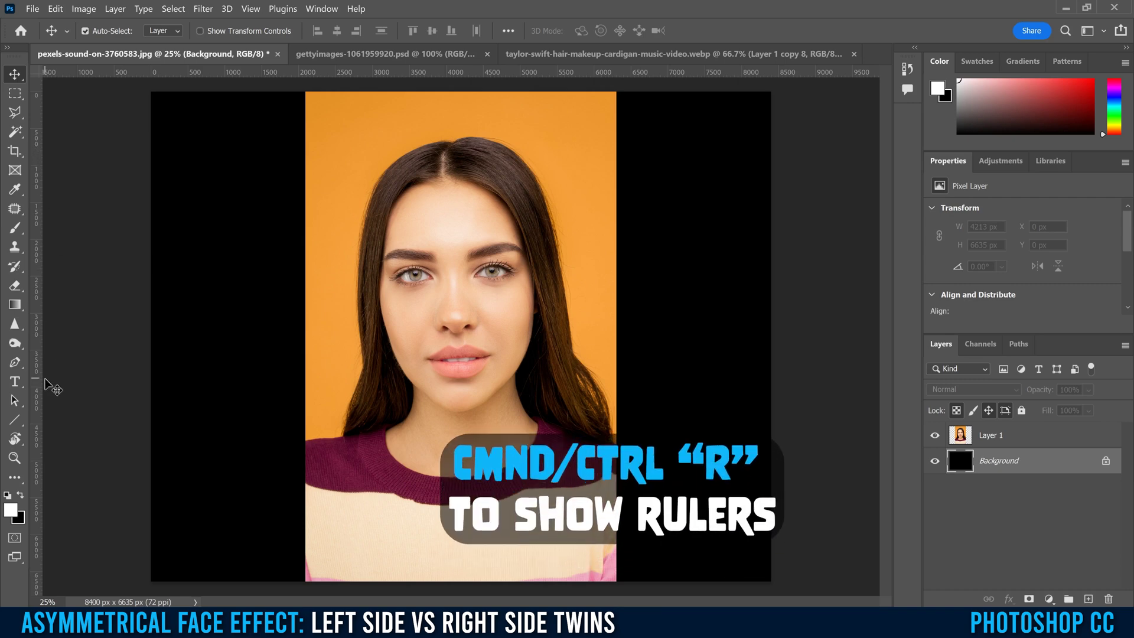
Show the rulers, drag a vertical guide to X 4200 px, and select Layer 1
{"action": "key", "text": "ctrl"}
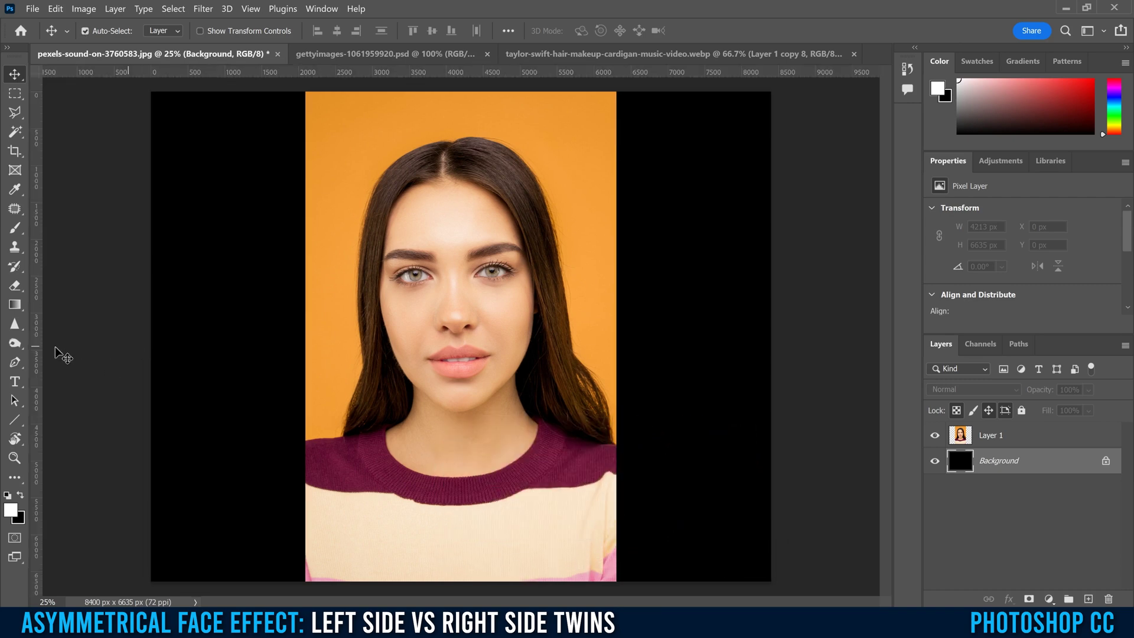
{"action": "left_click_drag", "start_coordinate": [36, 327], "coordinate": [457, 304]}
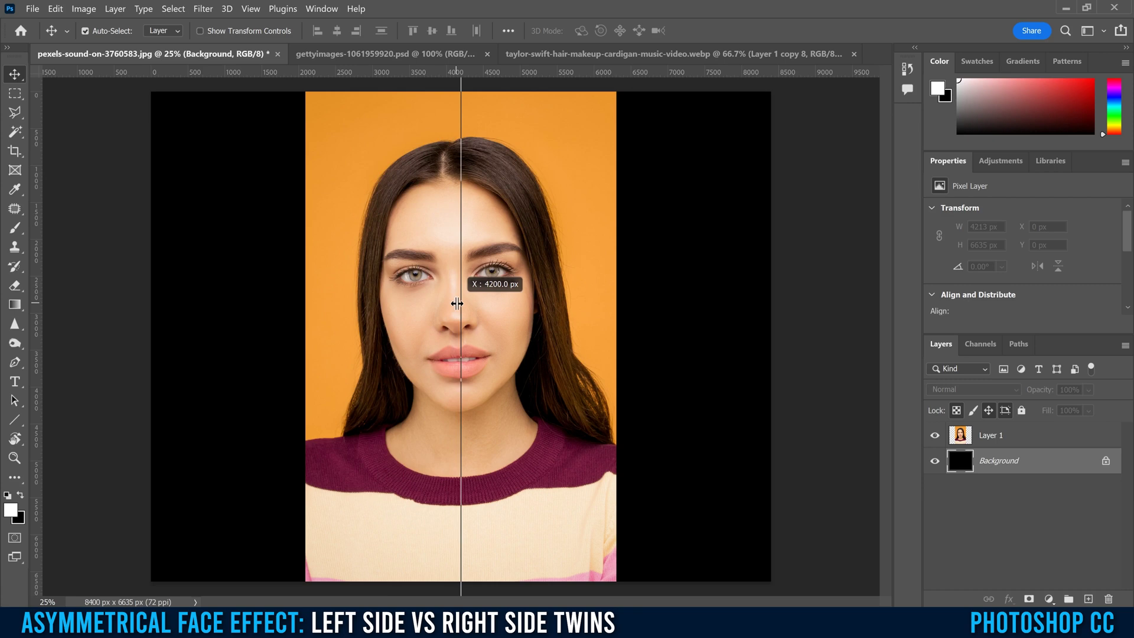
{"action": "left_click_drag", "start_coordinate": [457, 303], "coordinate": [457, 304]}
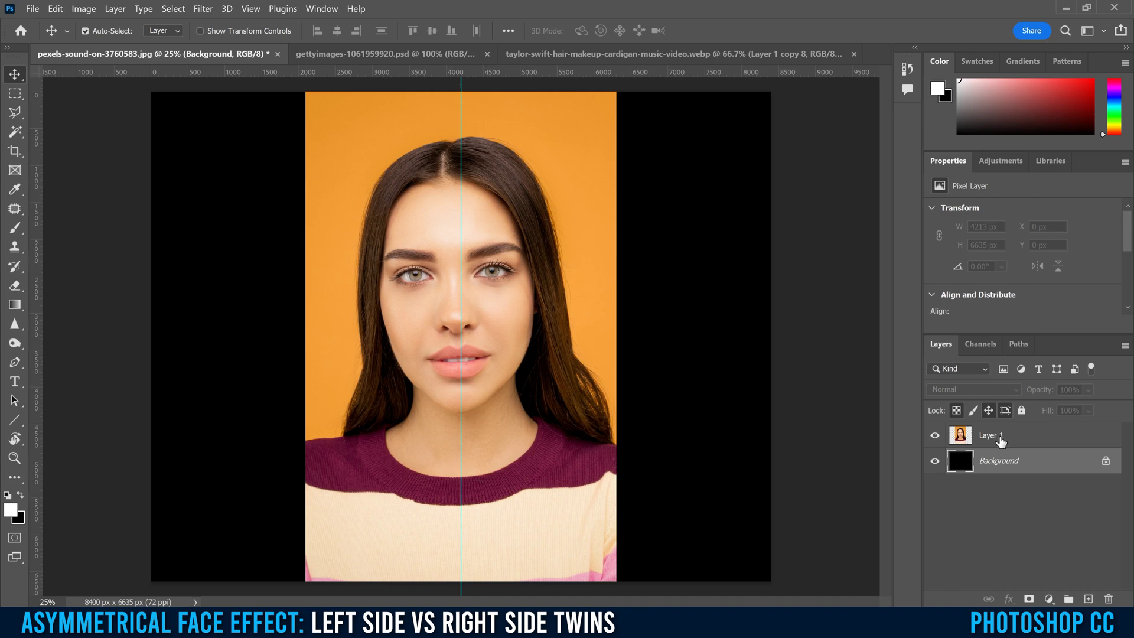
{"action": "left_click", "coordinate": [961, 440]}
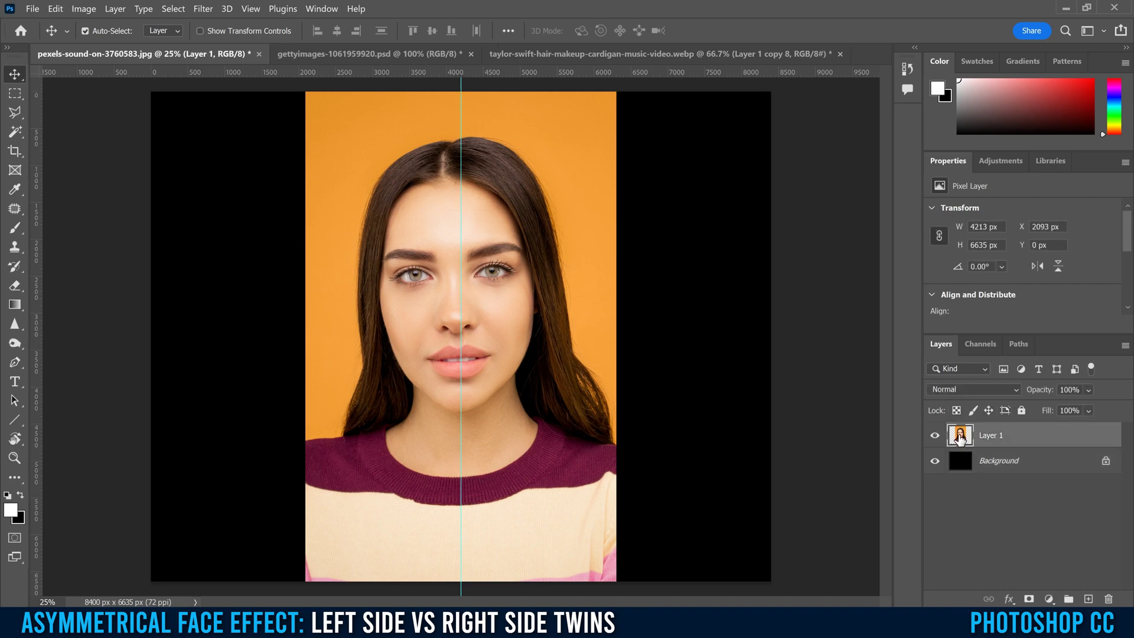
Free-transform Layer 1, nudging it right onto the centre guide, with the pivot on the lips
{"action": "key", "text": "ctrl"}
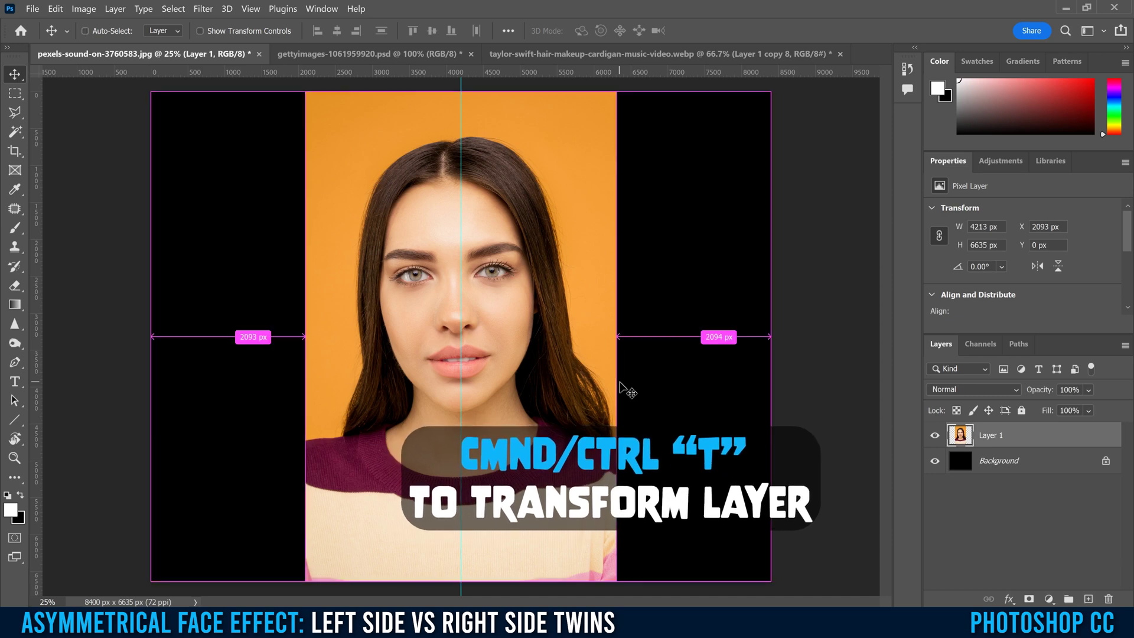
{"action": "key", "text": "ctrl+t"}
{"action": "key", "text": "ctrl+plus"}
{"action": "key", "text": "ctrl+plus"}
{"action": "key", "text": "ctrl+plus"}
{"action": "left_click_drag", "start_coordinate": [884, 306], "coordinate": [881, 314]}
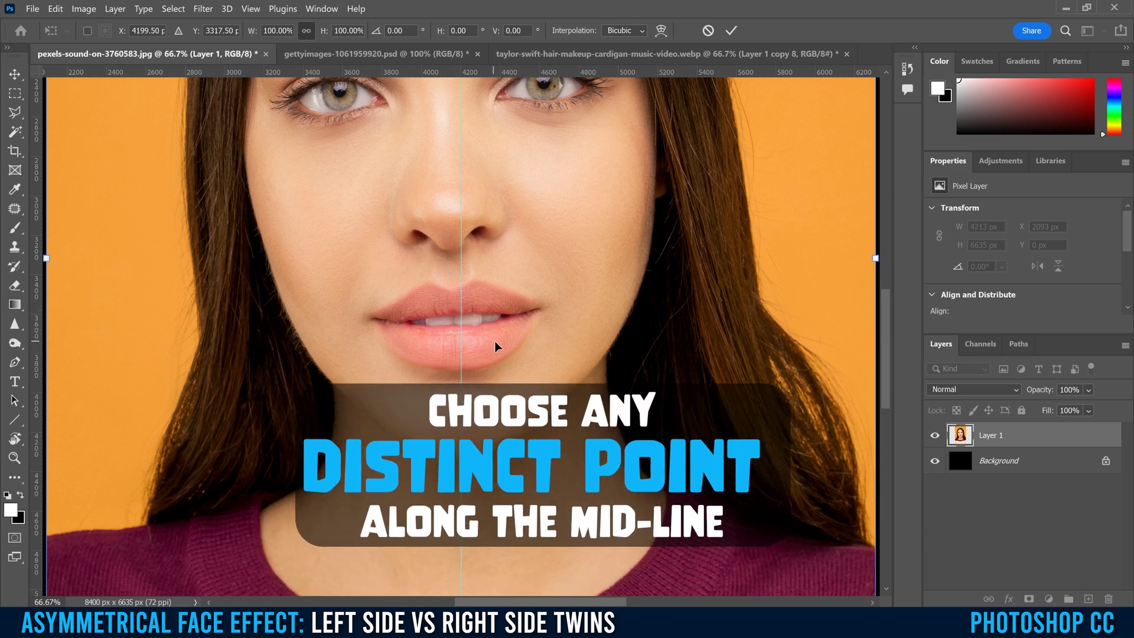
{"action": "mouse_move", "coordinate": [557, 326]}
{"action": "left_mouse_down"}
{"action": "mouse_move", "coordinate": [590, 327]}
{"action": "mouse_move", "coordinate": [553, 324]}
{"action": "left_mouse_up"}
{"action": "key", "text": "Right"}
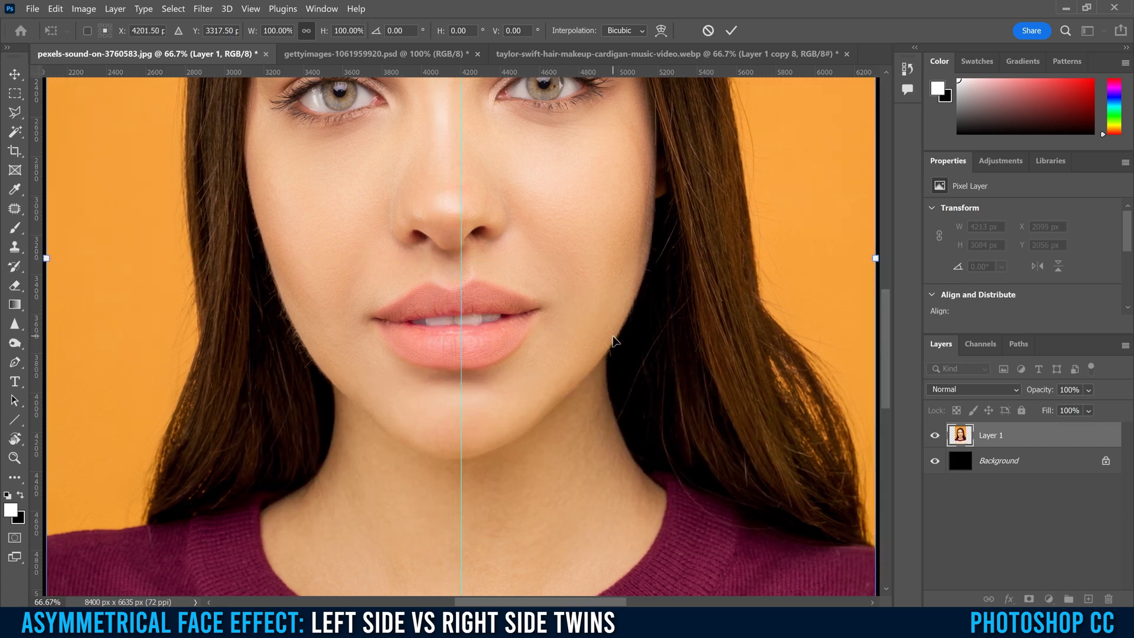
{"action": "key", "text": "Right"}
{"action": "key", "text": "Right"}
{"action": "key", "text": "Right"}
{"action": "key", "text": "Right"}
{"action": "key", "text": "Right"}
{"action": "key", "text": "Right"}
{"action": "key", "text": "Right"}
{"action": "key", "text": "Right"}
{"action": "key", "text": "Right"}
{"action": "key", "text": "Right"}
{"action": "key", "text": "Right"}
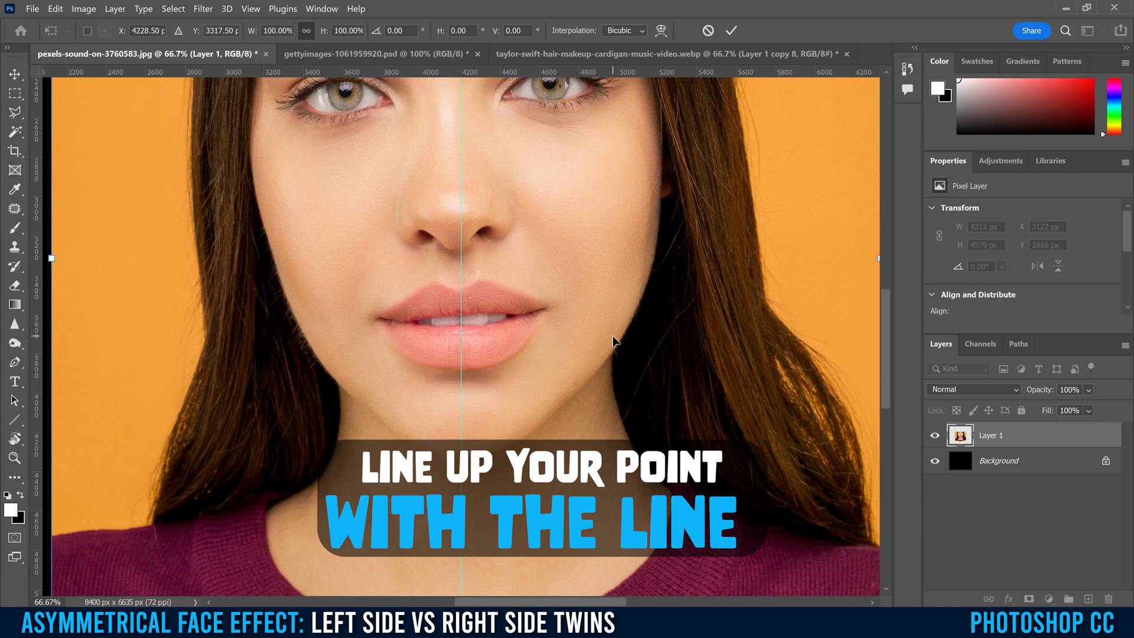
{"action": "key", "text": "Right"}
{"action": "key", "text": "Right"}
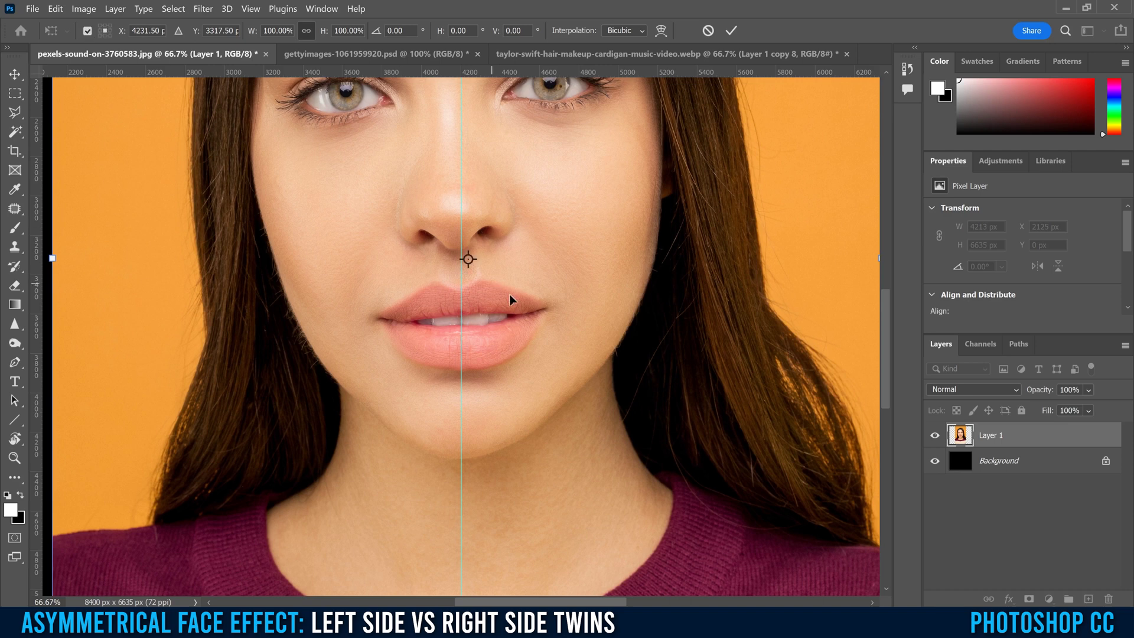
{"action": "left_click_drag", "start_coordinate": [468, 259], "coordinate": [461, 321]}
{"action": "key", "text": "ctrl+minus"}
{"action": "key", "text": "ctrl+minus"}
{"action": "key", "text": "ctrl+minus"}
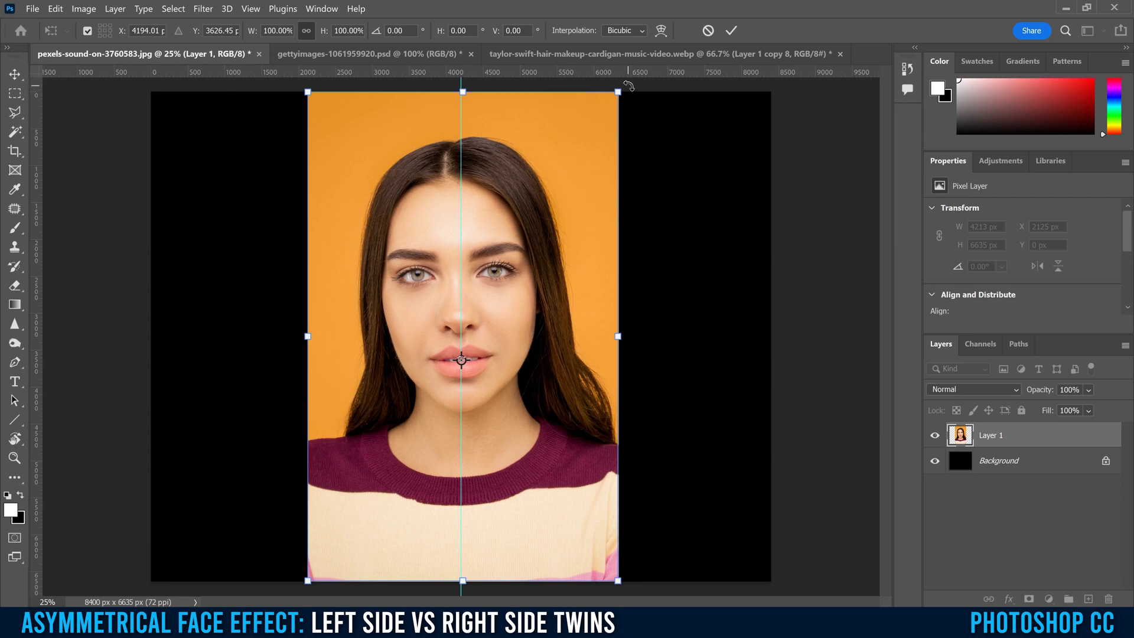
Rotate Layer 1 about 2.73° around the lips, commit it, and duplicate the layer
{"action": "left_click_drag", "start_coordinate": [629, 86], "coordinate": [543, 238]}
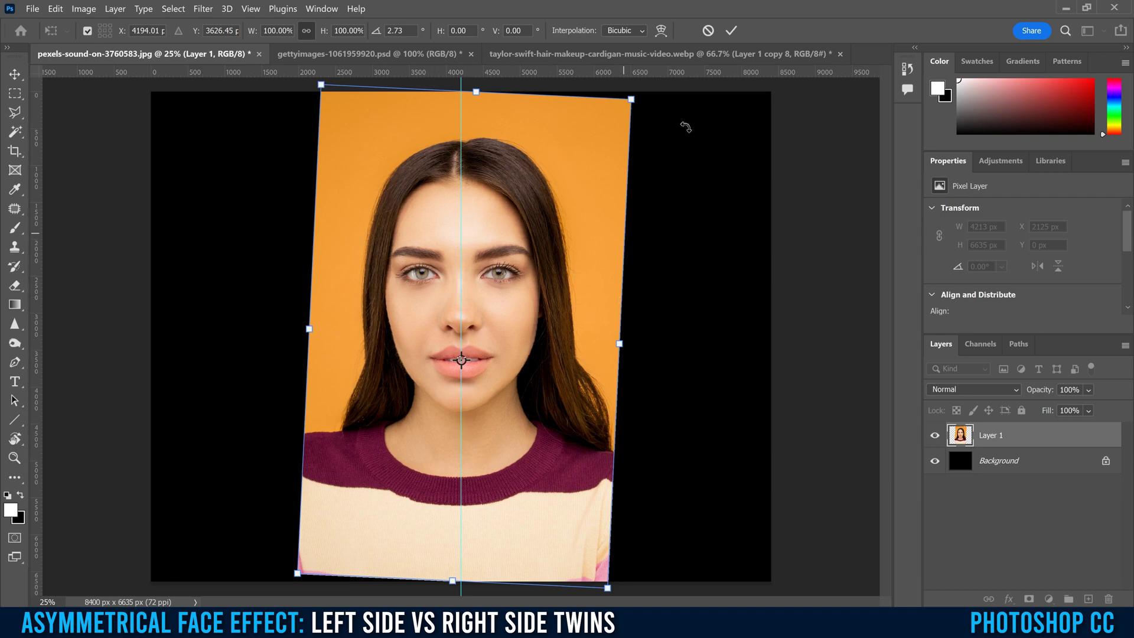
{"action": "left_click", "coordinate": [732, 30]}
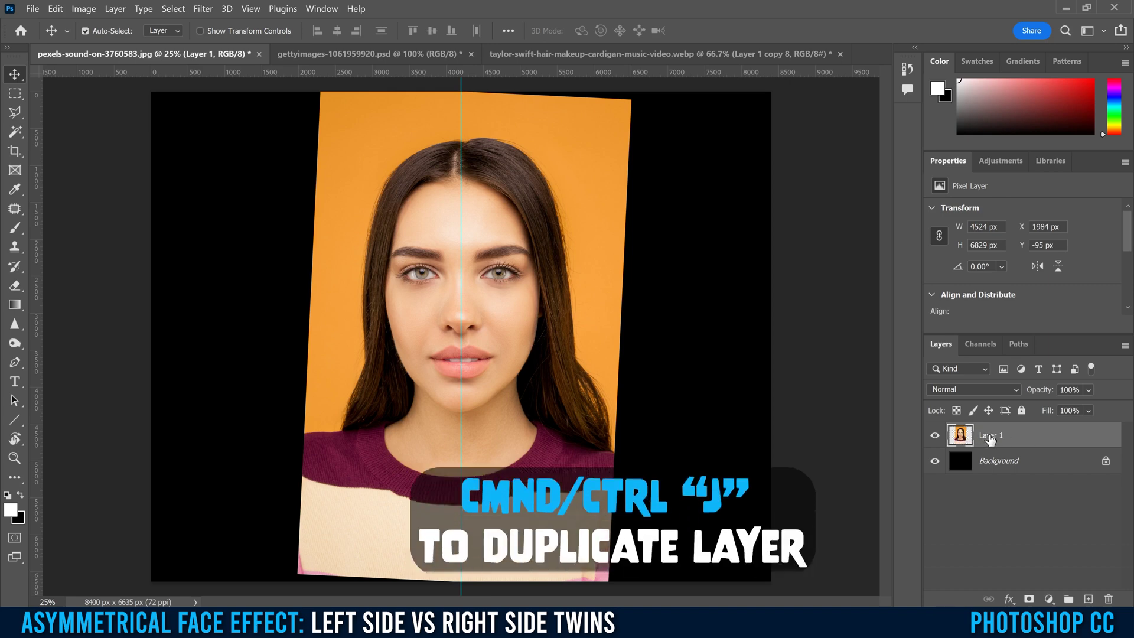
{"action": "key", "text": "ctrl+j"}
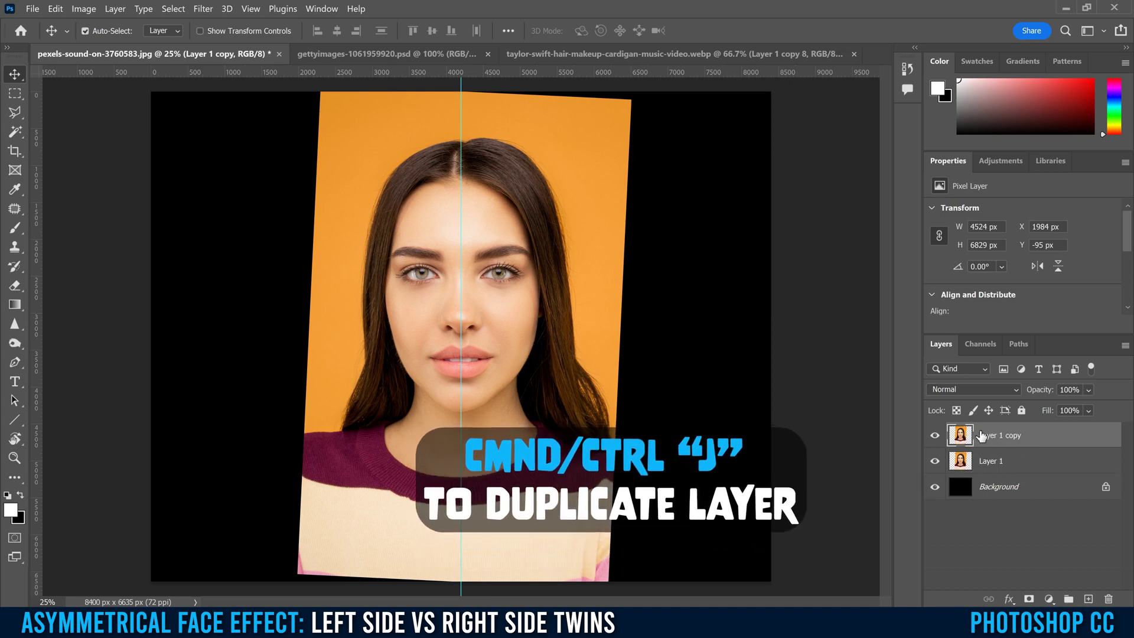
Rename the copy layer 'right' and mask it to the canvas's left half
{"action": "double_click", "coordinate": [991, 435]}
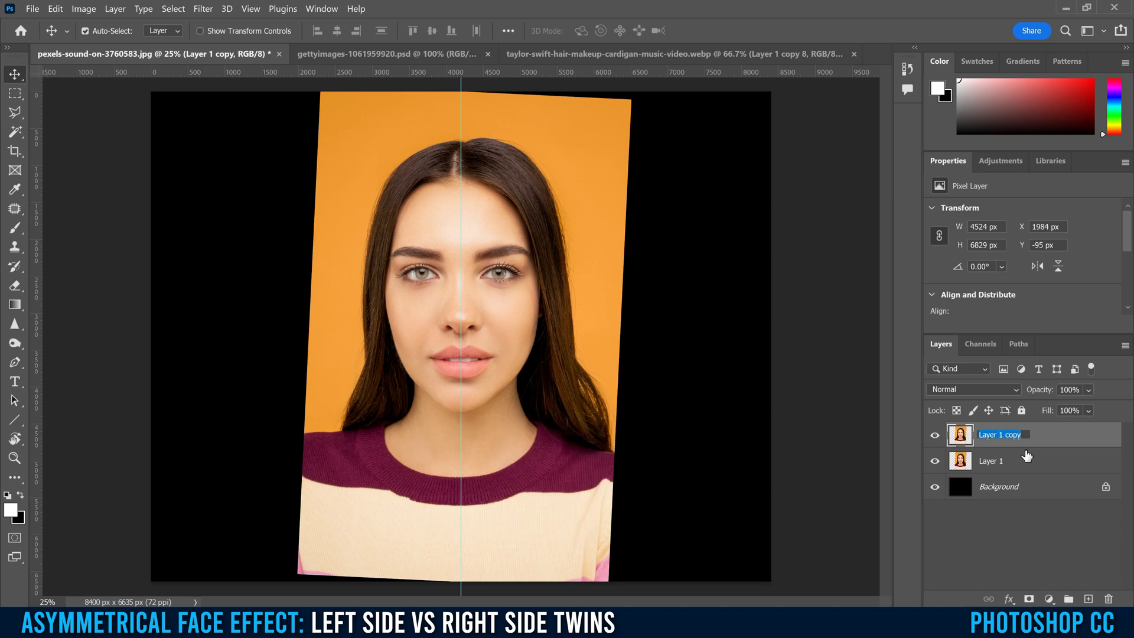
{"action": "type", "text": "right"}
{"action": "key", "text": "Return"}
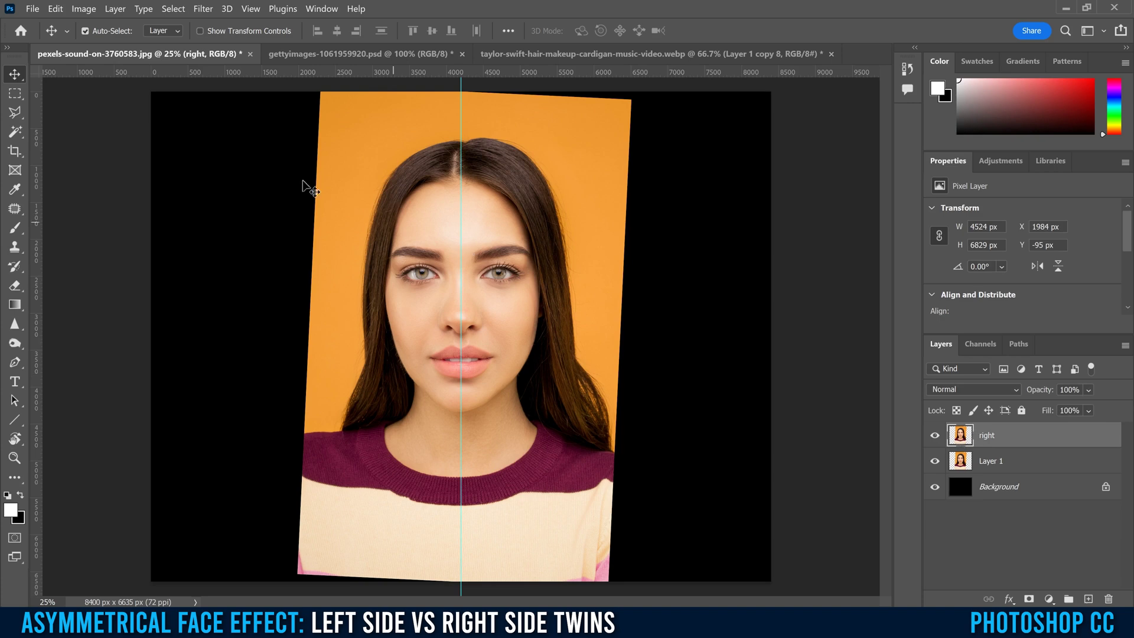
{"action": "left_click", "coordinate": [15, 95]}
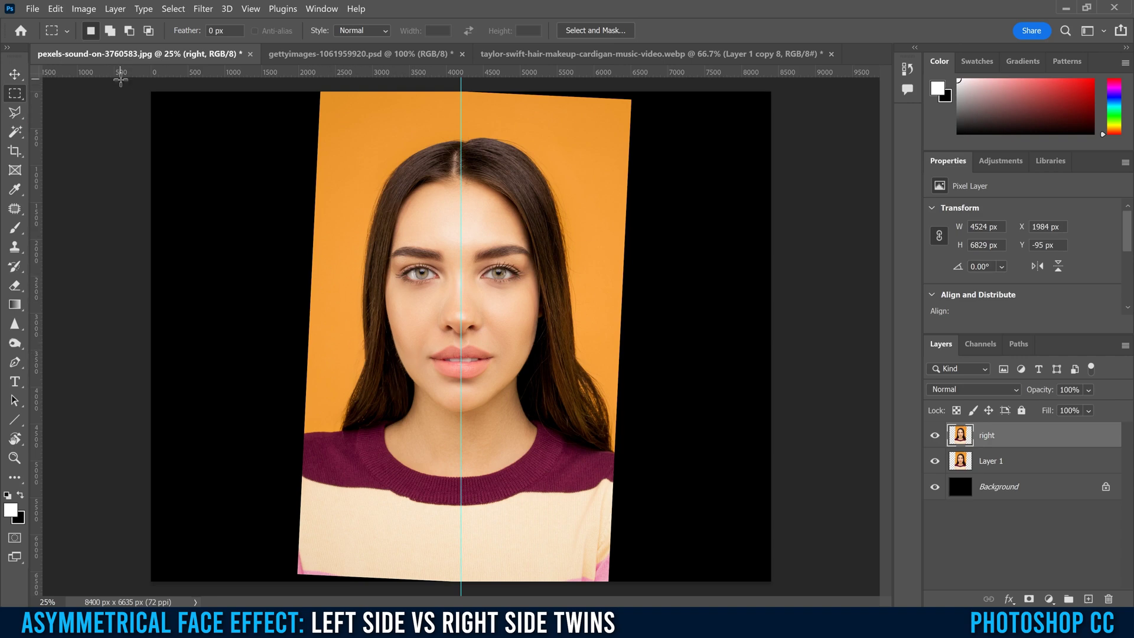
{"action": "left_click_drag", "start_coordinate": [119, 86], "coordinate": [175, 103]}
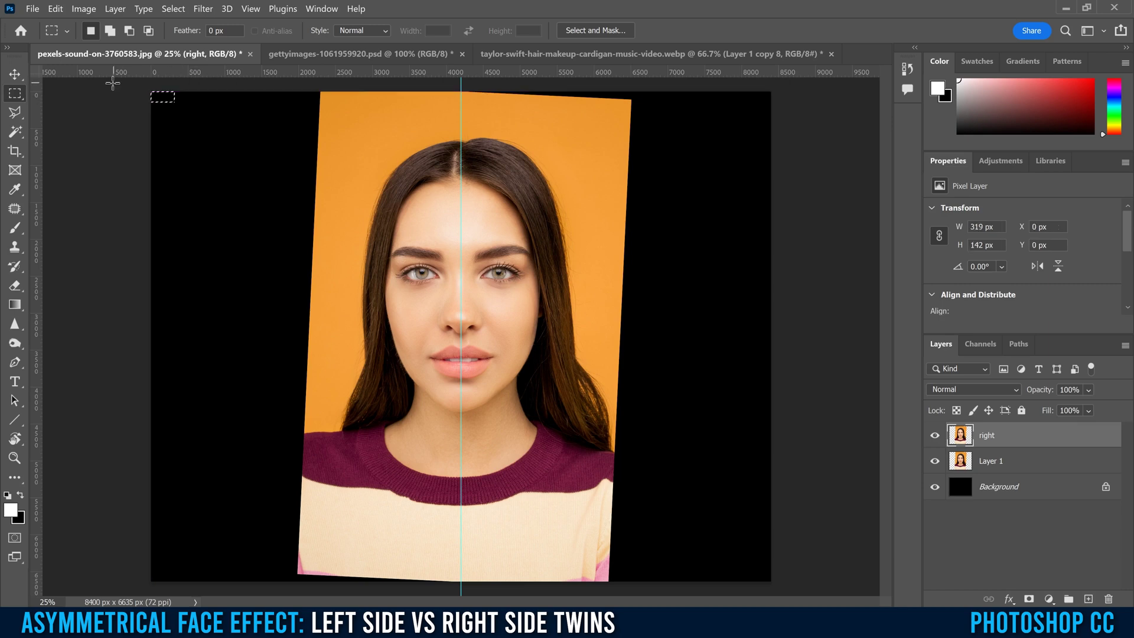
{"action": "left_click_drag", "start_coordinate": [112, 84], "coordinate": [447, 603]}
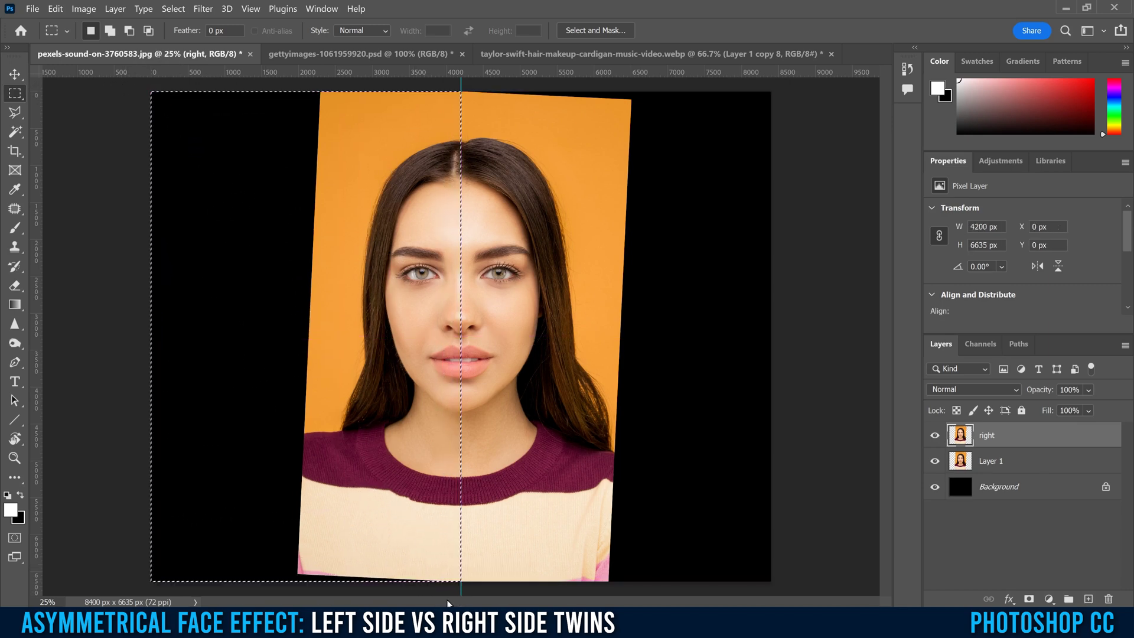
{"action": "left_click", "coordinate": [1029, 600]}
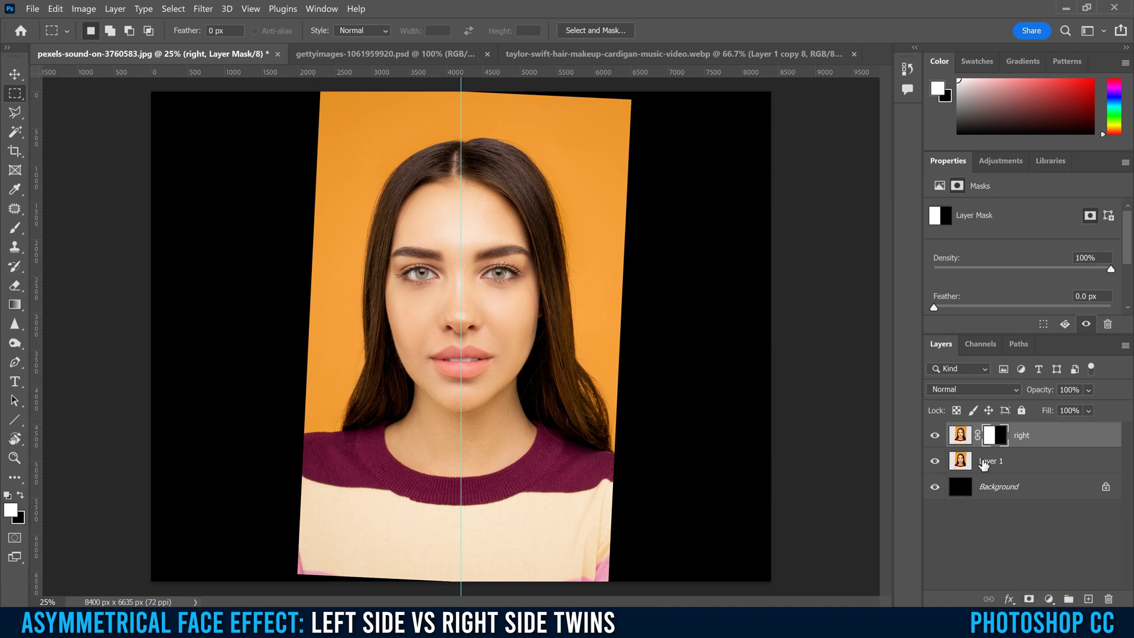
Hide Layer 1 and move the masked half-face toward the left edge
{"action": "left_click", "coordinate": [935, 461]}
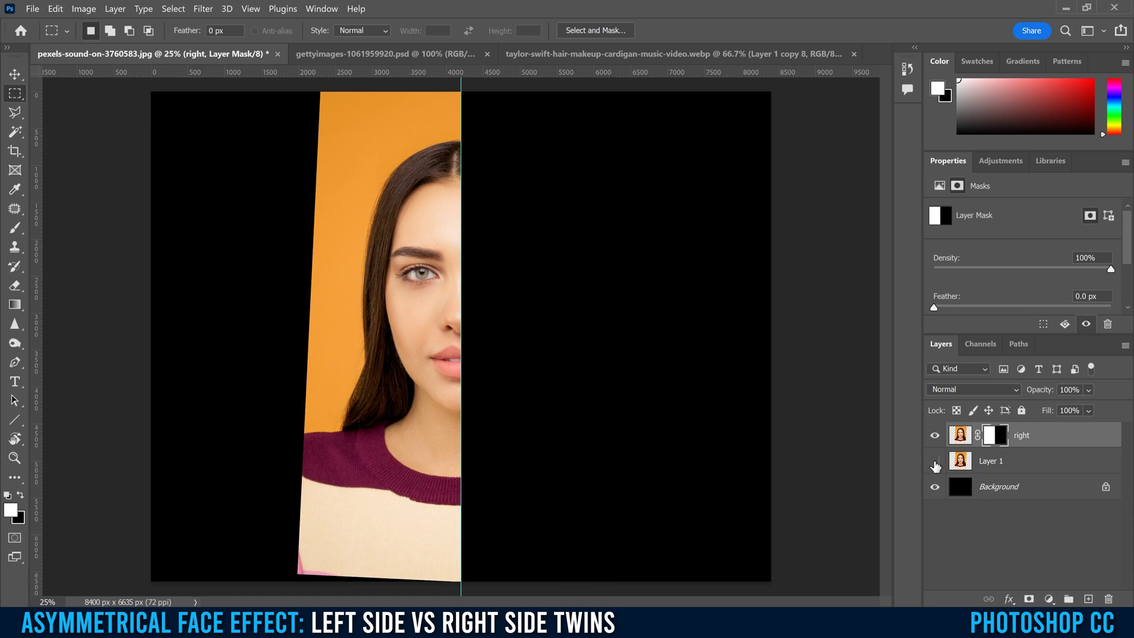
{"action": "key", "text": "v"}
{"action": "key", "text": "ctrl+2"}
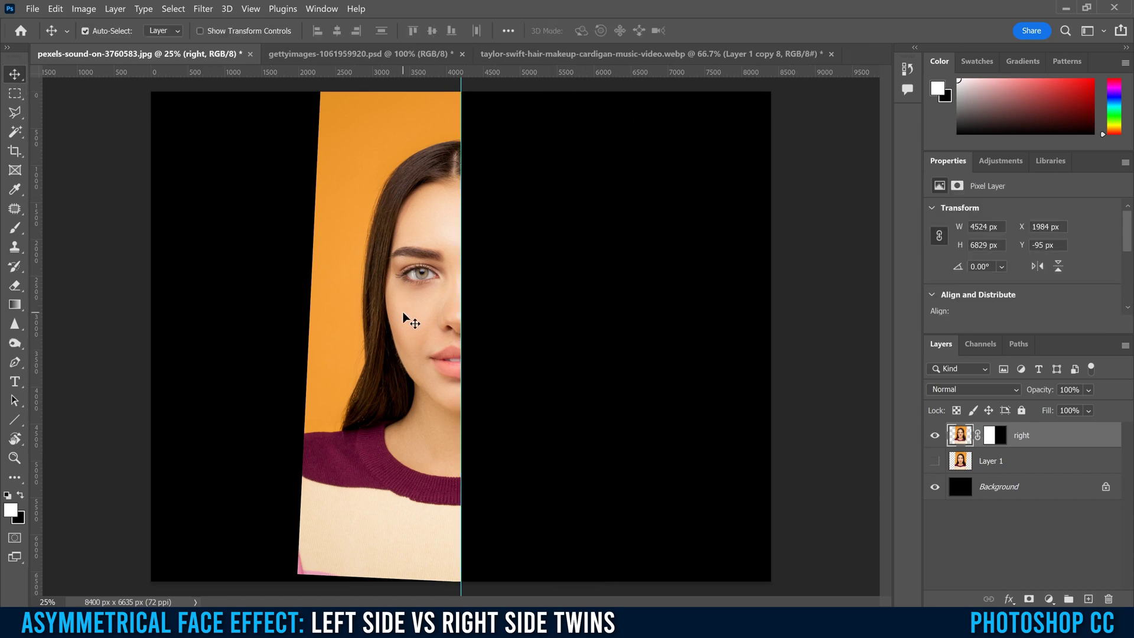
{"action": "left_click_drag", "start_coordinate": [403, 317], "coordinate": [248, 316]}
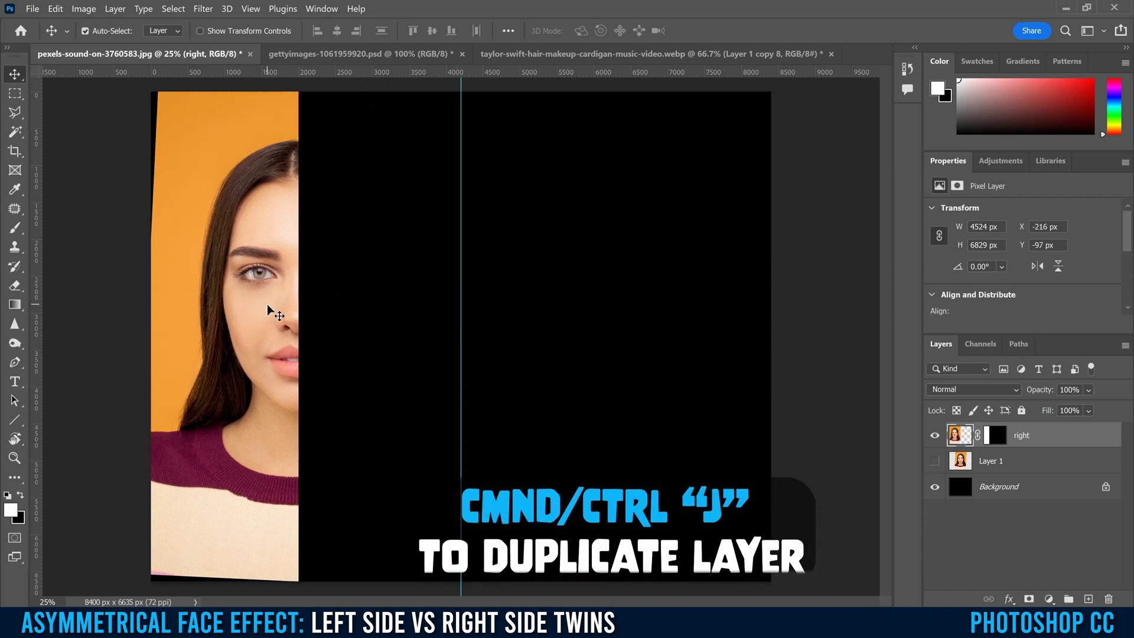
Duplicate the half-face, flip the copy horizontally, and nudge it left until the seam closes
{"action": "key", "text": "ctrl+j"}
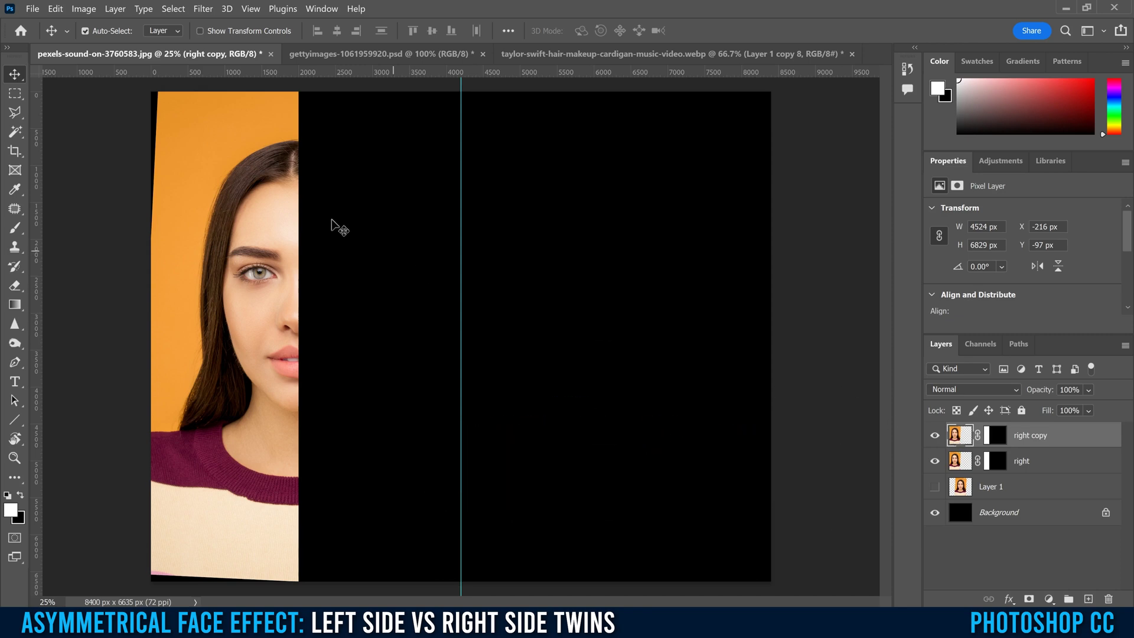
{"action": "left_click", "coordinate": [55, 9]}
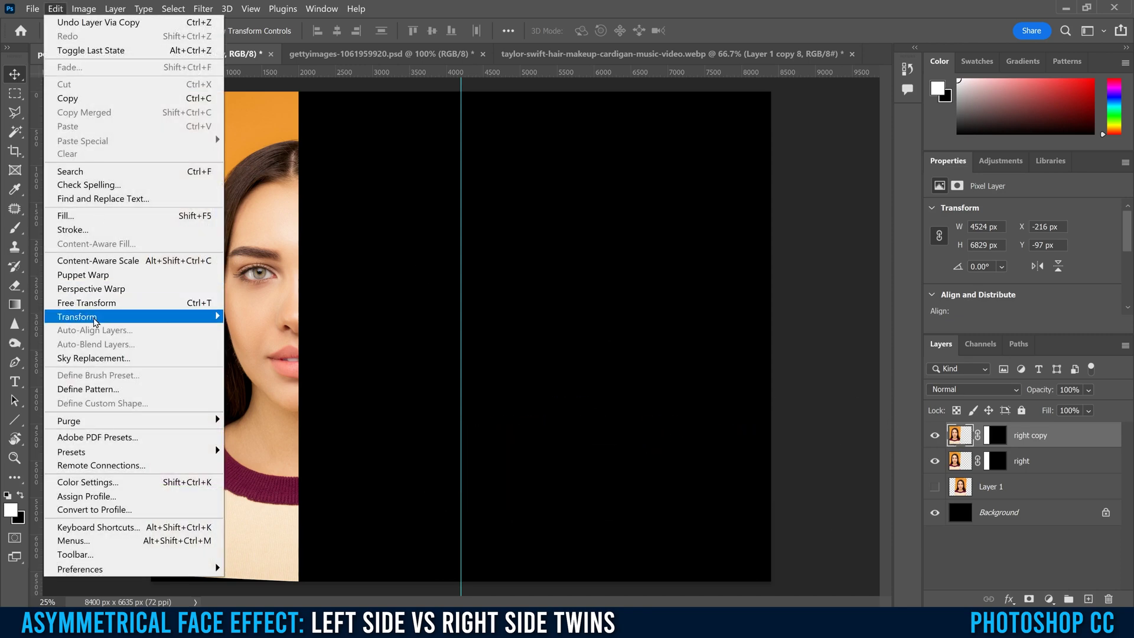
{"action": "mouse_move", "coordinate": [96, 319]}
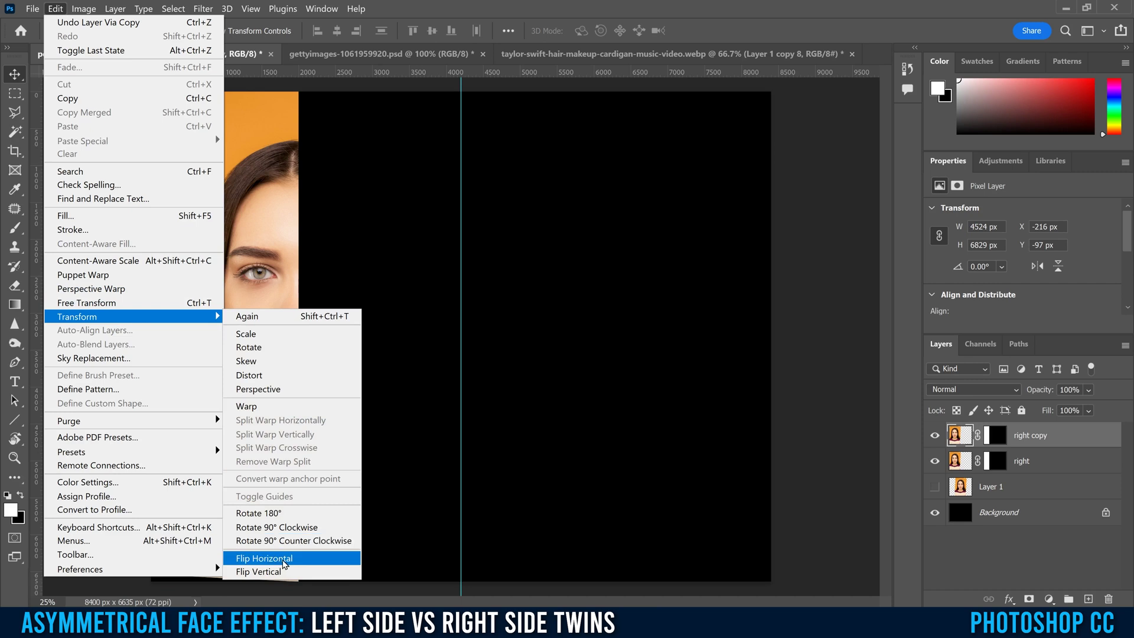
{"action": "left_click", "coordinate": [289, 560]}
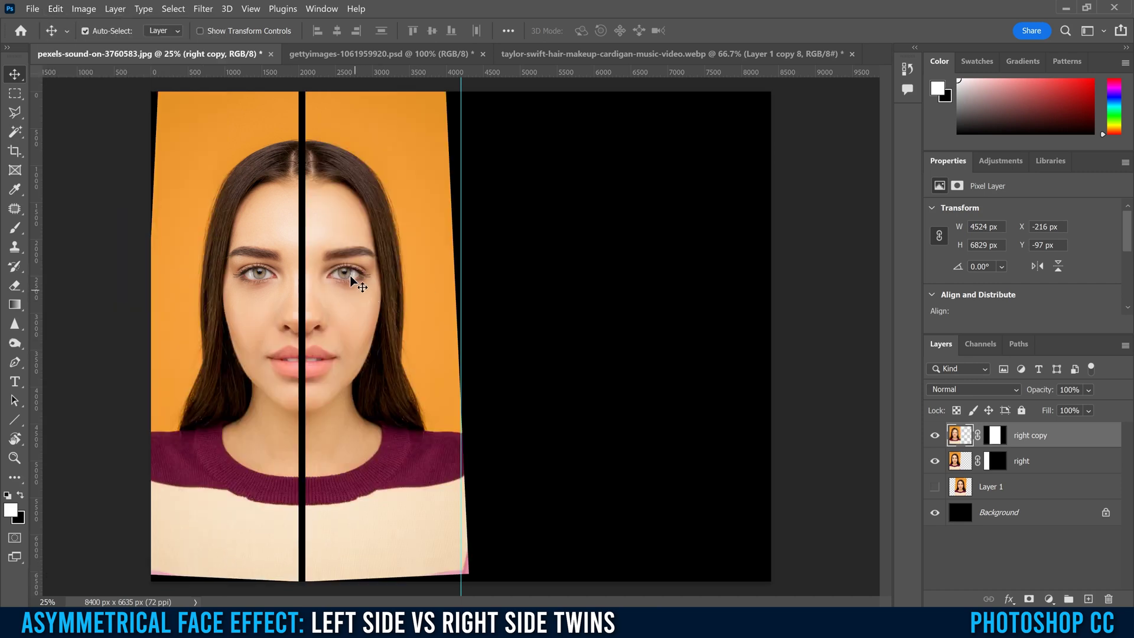
{"action": "key", "text": "Left"}
{"action": "key", "text": "Left"}
{"action": "key", "text": "Left"}
{"action": "key", "text": "Left"}
{"action": "key", "text": "Left"}
{"action": "key", "text": "Left"}
{"action": "key", "text": "Left"}
{"action": "key", "text": "Left"}
{"action": "key", "text": "Left"}
{"action": "key", "text": "Left"}
{"action": "key", "text": "Left"}
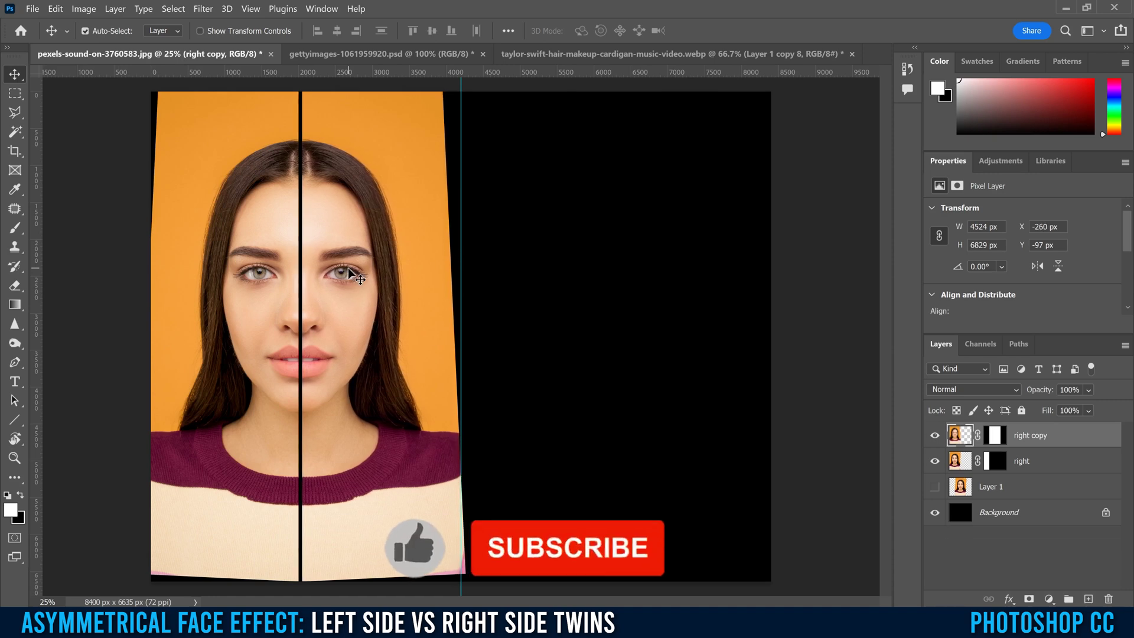
{"action": "key", "text": "Left"}
{"action": "key", "text": "Left"}
{"action": "key", "text": "Left"}
{"action": "key", "text": "Left"}
{"action": "key", "text": "Left"}
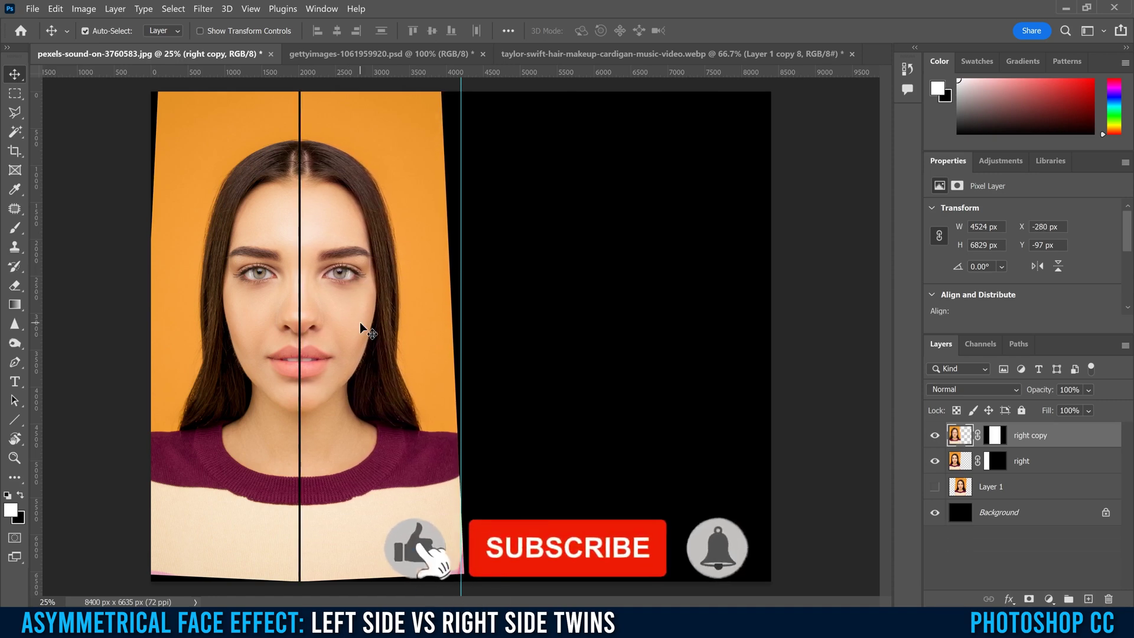
{"action": "key", "text": "Left"}
{"action": "key", "text": "Left"}
{"action": "key", "text": "Left"}
{"action": "key", "text": "Left"}
{"action": "key", "text": "Left"}
{"action": "key", "text": "Left"}
{"action": "key", "text": "Left"}
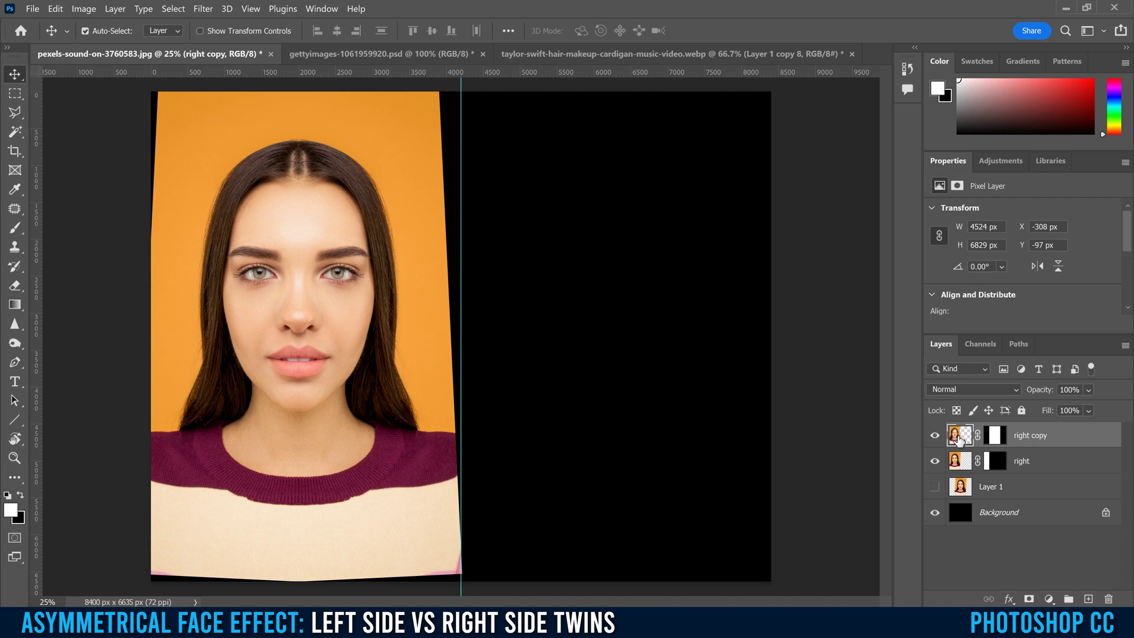
Duplicate both half-face layers and drag the copies into the canvas's right half
{"action": "key", "text": "ctrl"}
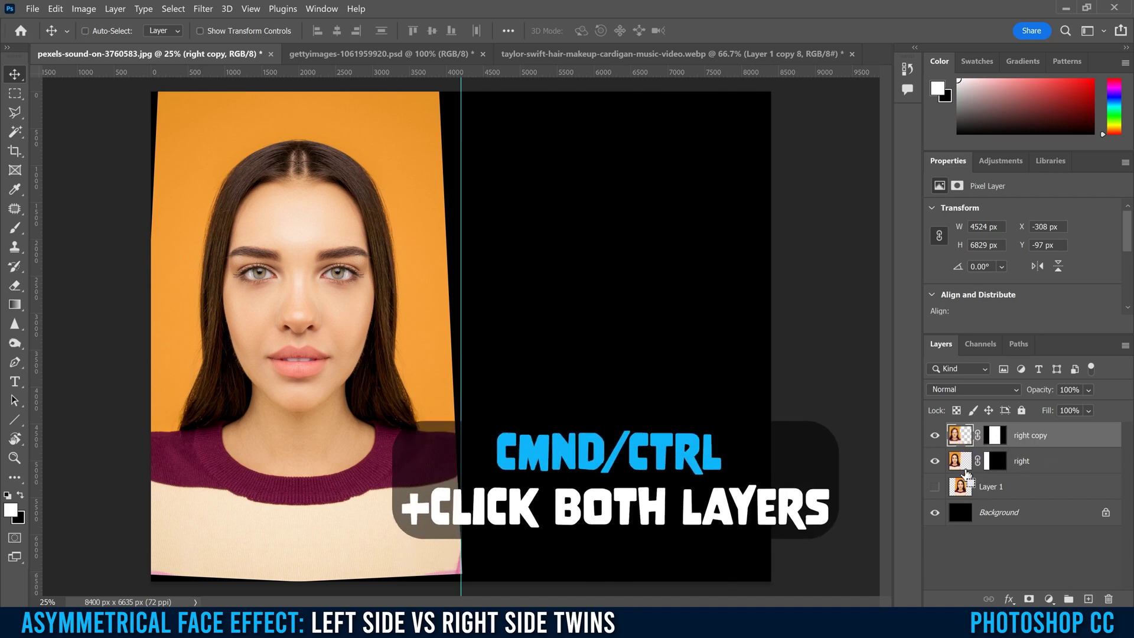
{"action": "left_click", "coordinate": [1043, 463], "text": "ctrl"}
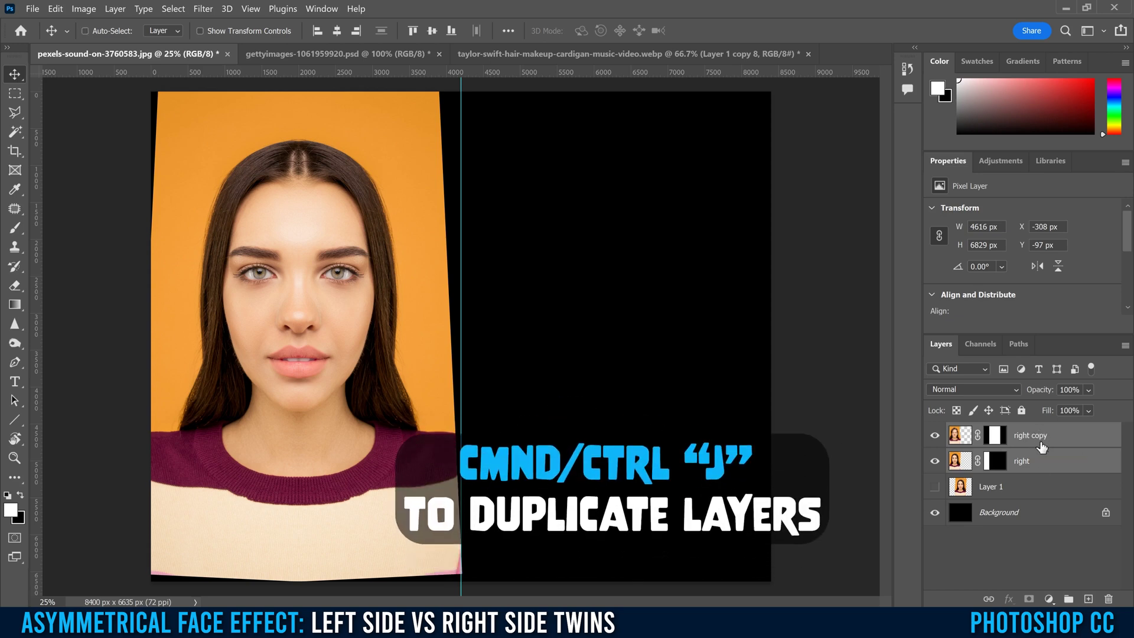
{"action": "key", "text": "ctrl+j"}
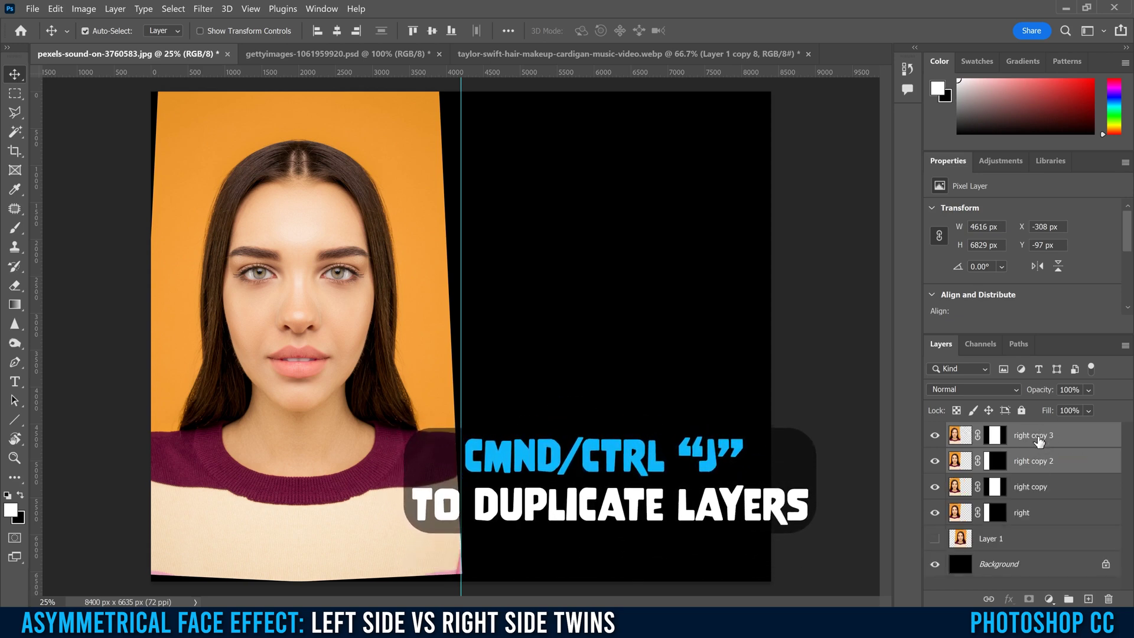
{"action": "left_click_drag", "start_coordinate": [313, 329], "coordinate": [604, 323]}
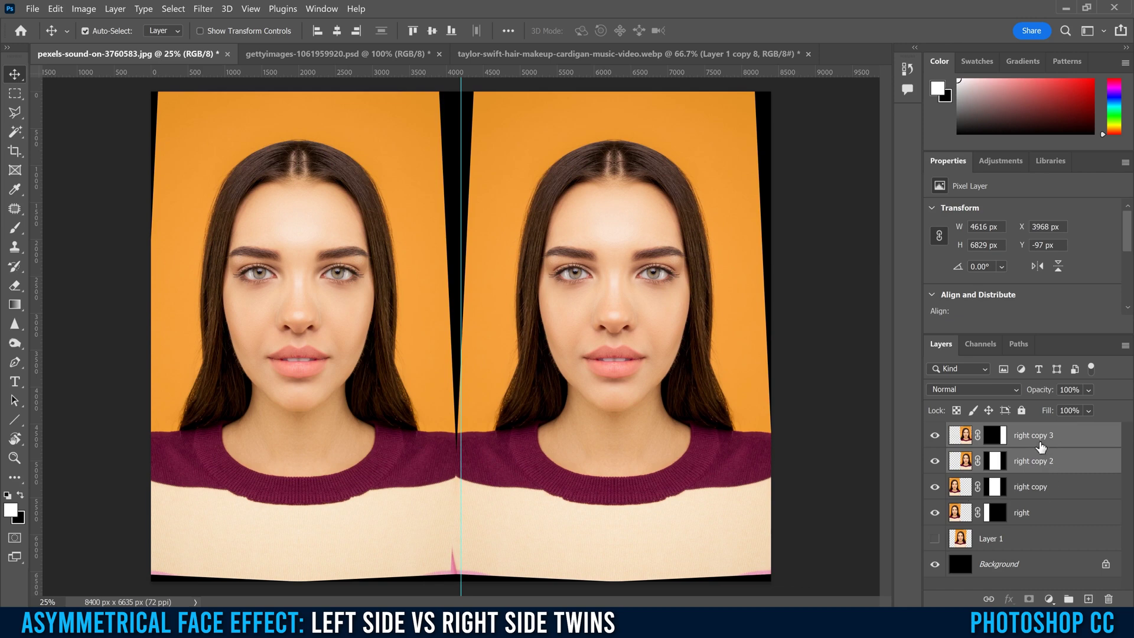
{"action": "left_click", "coordinate": [1039, 462]}
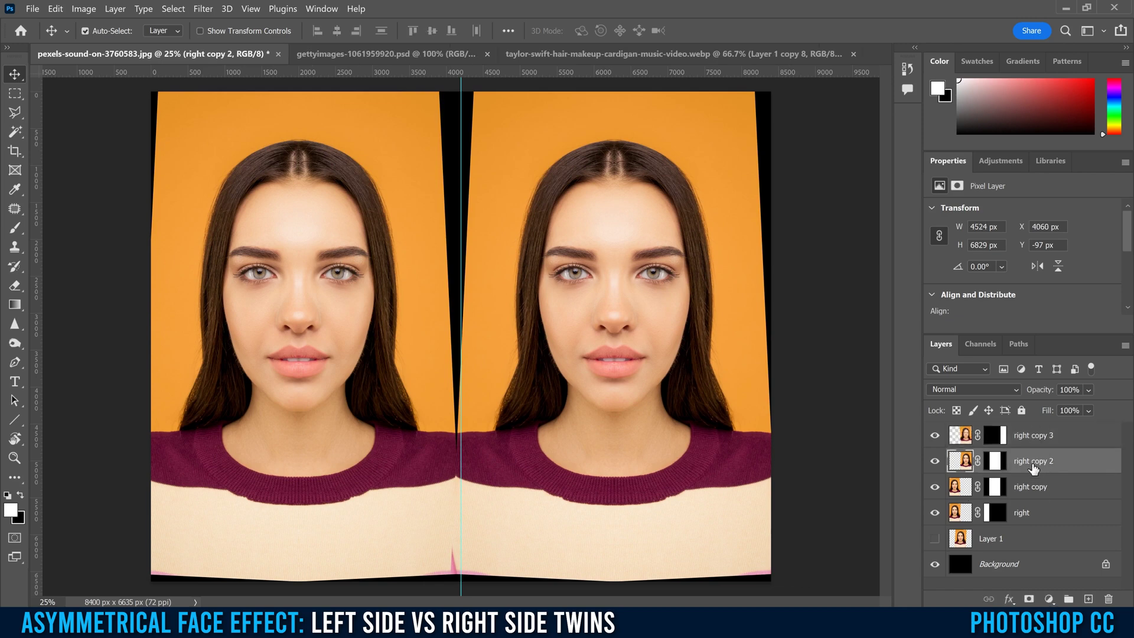
Rename 'right copy 2' to 'left' and 'right copy 3' to 'left copy'
{"action": "double_click", "coordinate": [1035, 460]}
{"action": "key", "text": "BackSpace"}
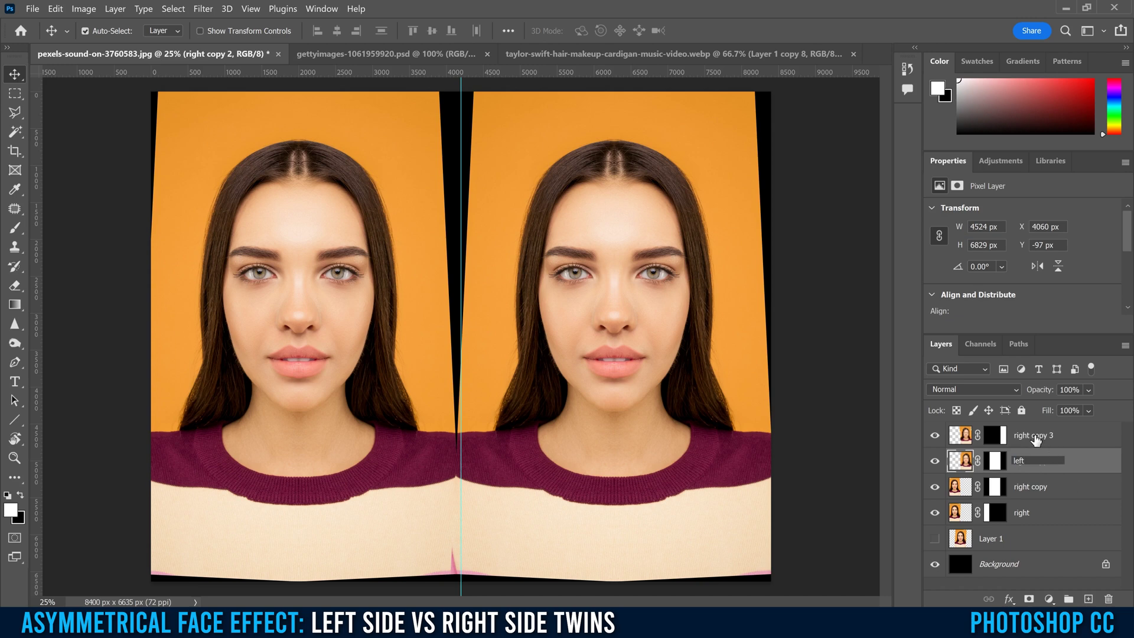
{"action": "left_click", "coordinate": [1034, 435]}
{"action": "double_click", "coordinate": [1034, 436]}
{"action": "type", "text": "left"}
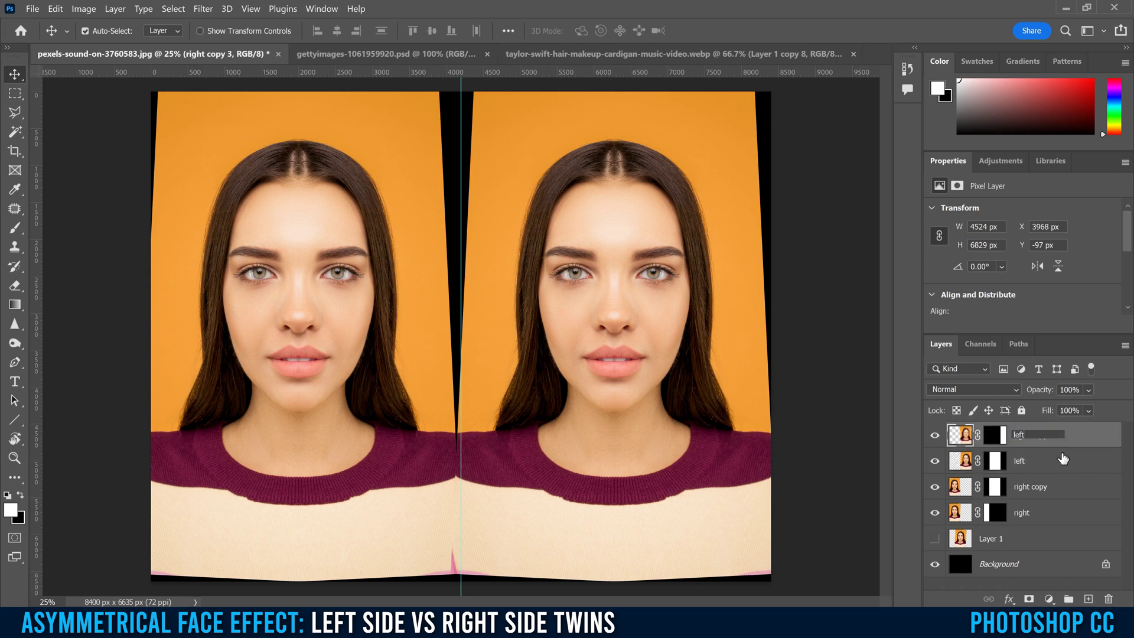
{"action": "type", "text": " copy"}
{"action": "left_click", "coordinate": [1074, 460]}
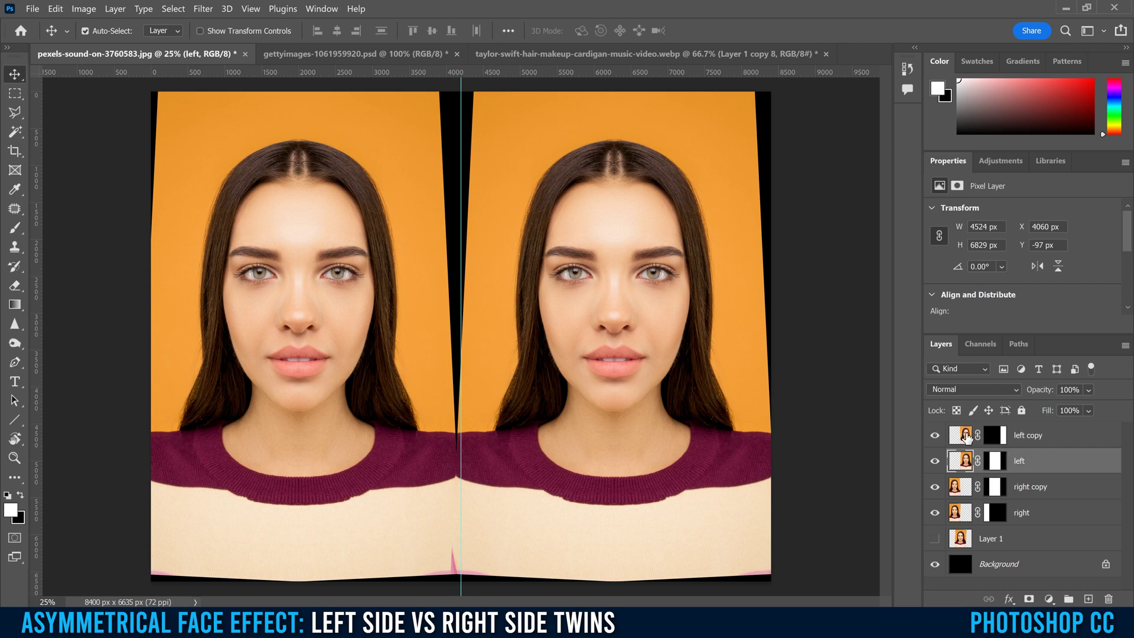
{"action": "left_click", "coordinate": [995, 440]}
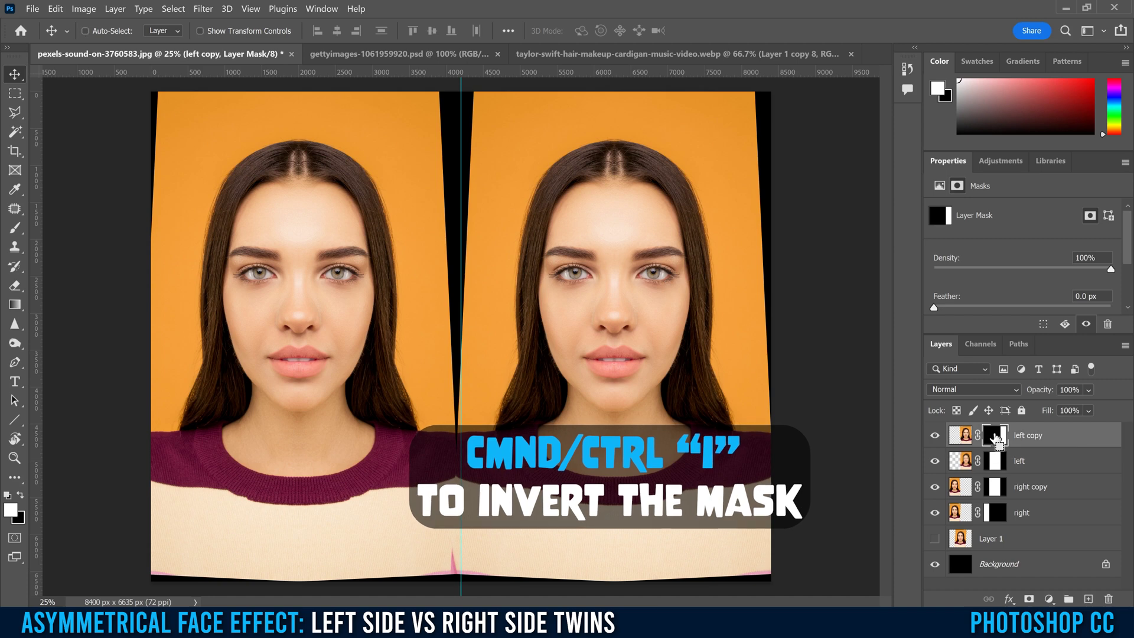
Invert the masks on the 'left copy' and 'left' layers to reveal the mirrored face
{"action": "key", "text": "ctrl+i"}
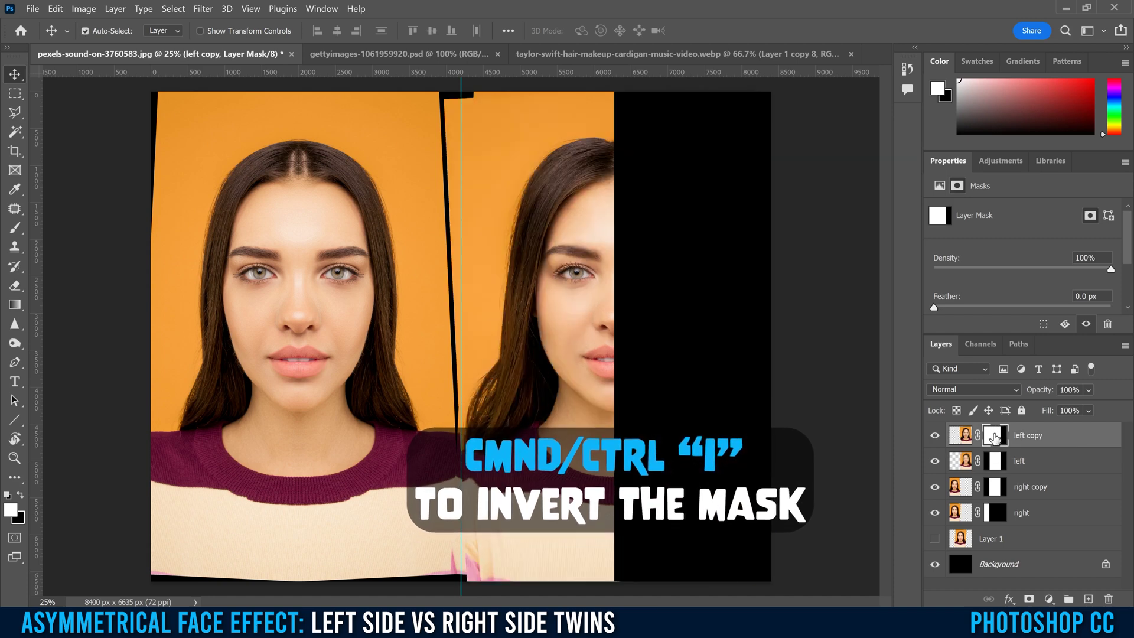
{"action": "left_click", "coordinate": [996, 464]}
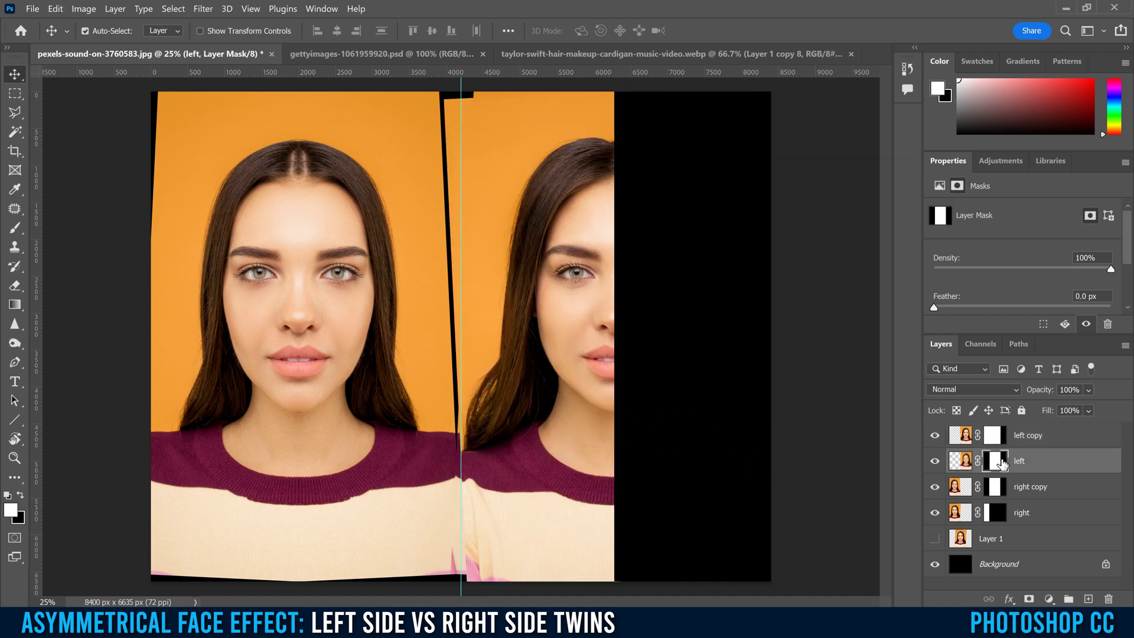
{"action": "key", "text": "ctrl+i"}
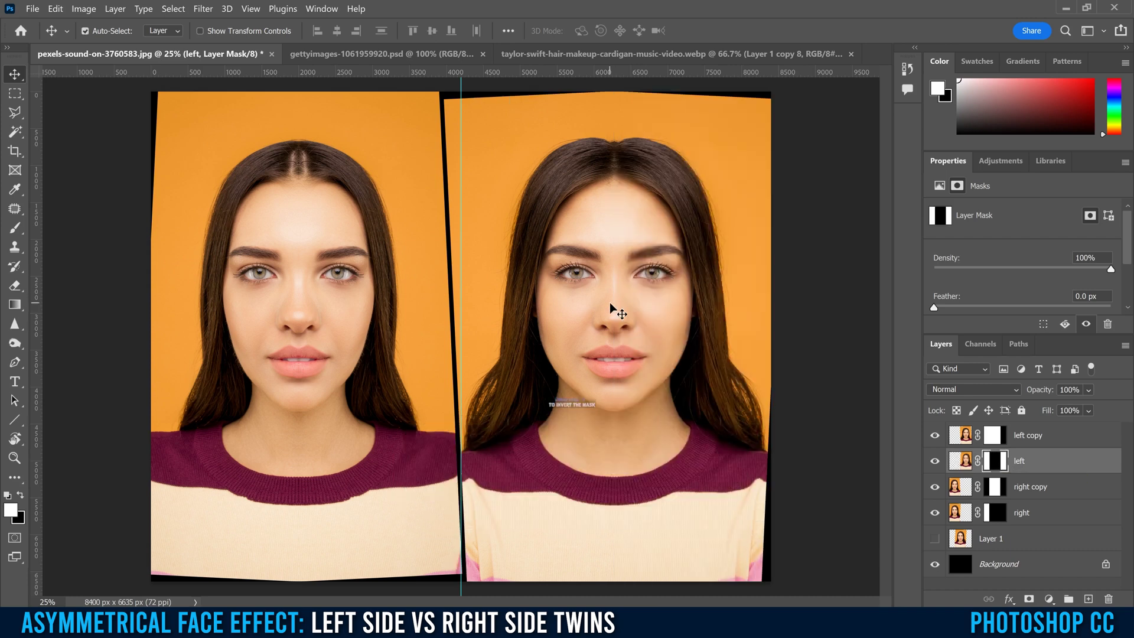
Nudge the 'left' layer's pixels right and back left, placing it at X 4072 px
{"action": "left_click", "coordinate": [963, 463]}
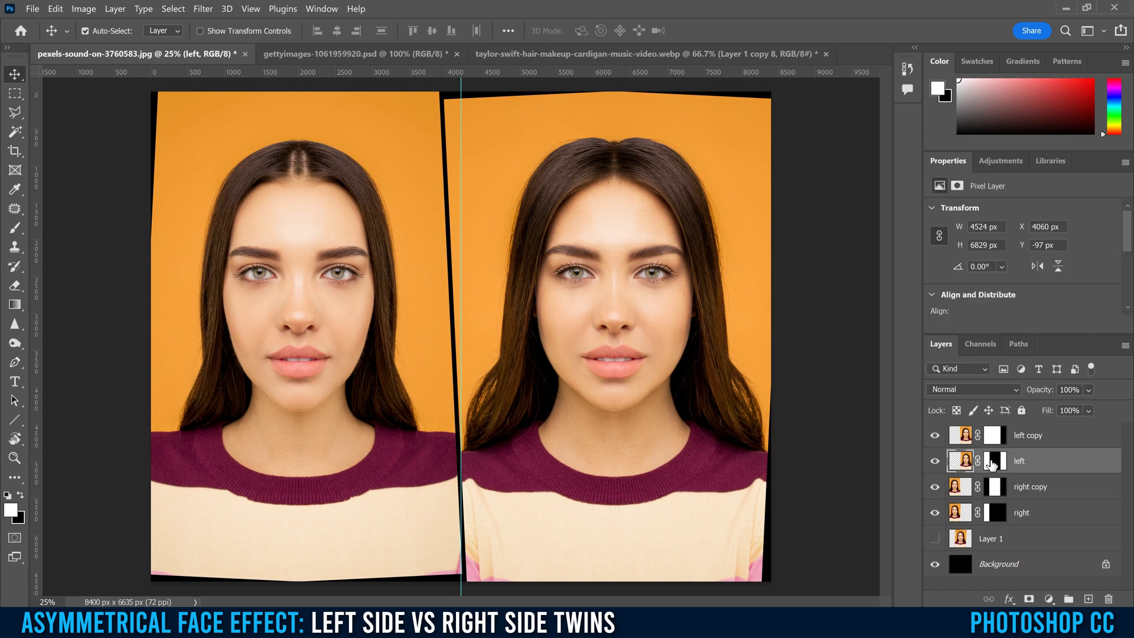
{"action": "key", "text": "Right"}
{"action": "key", "text": "Right"}
{"action": "key", "text": "Right"}
{"action": "key", "text": "Right"}
{"action": "key", "text": "Right"}
{"action": "key", "text": "Right"}
{"action": "key", "text": "Right"}
{"action": "key", "text": "Right"}
{"action": "key", "text": "Right"}
{"action": "key", "text": "Right"}
{"action": "key", "text": "Right"}
{"action": "key", "text": "Right"}
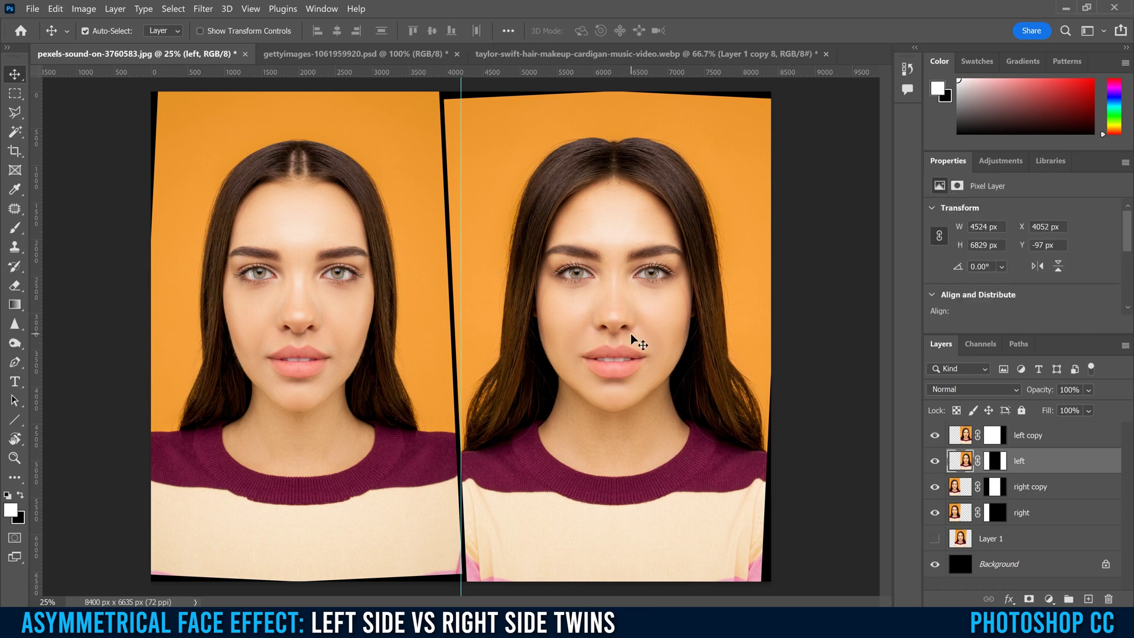
{"action": "key", "text": "Right"}
{"action": "key", "text": "Right"}
{"action": "key", "text": "Right"}
{"action": "key", "text": "Right"}
{"action": "key", "text": "Right"}
{"action": "key", "text": "Right"}
{"action": "key", "text": "Right"}
{"action": "key", "text": "Right"}
{"action": "key", "text": "Right"}
{"action": "key", "text": "Right"}
{"action": "key", "text": "Right"}
{"action": "key", "text": "Right"}
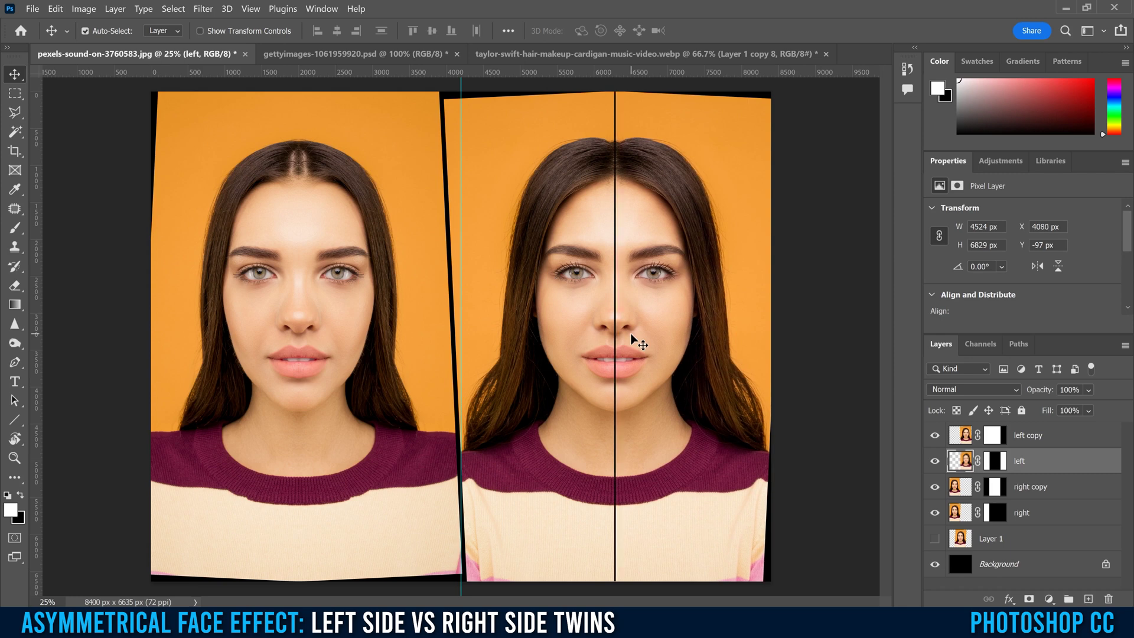
{"action": "key", "text": "Left"}
{"action": "key", "text": "Left"}
{"action": "key", "text": "Left"}
{"action": "key", "text": "Left"}
{"action": "key", "text": "Left"}
{"action": "key", "text": "Left"}
{"action": "key", "text": "Left"}
{"action": "key", "text": "Left"}
{"action": "key", "text": "Left"}
{"action": "key", "text": "Left"}
{"action": "key", "text": "Left"}
{"action": "key", "text": "Left"}
{"action": "key", "text": "Left"}
{"action": "key", "text": "Left"}
{"action": "key", "text": "Left"}
{"action": "key", "text": "Left"}
{"action": "key", "text": "Left"}
{"action": "key", "text": "Left"}
{"action": "key", "text": "Left"}
{"action": "key", "text": "Left"}
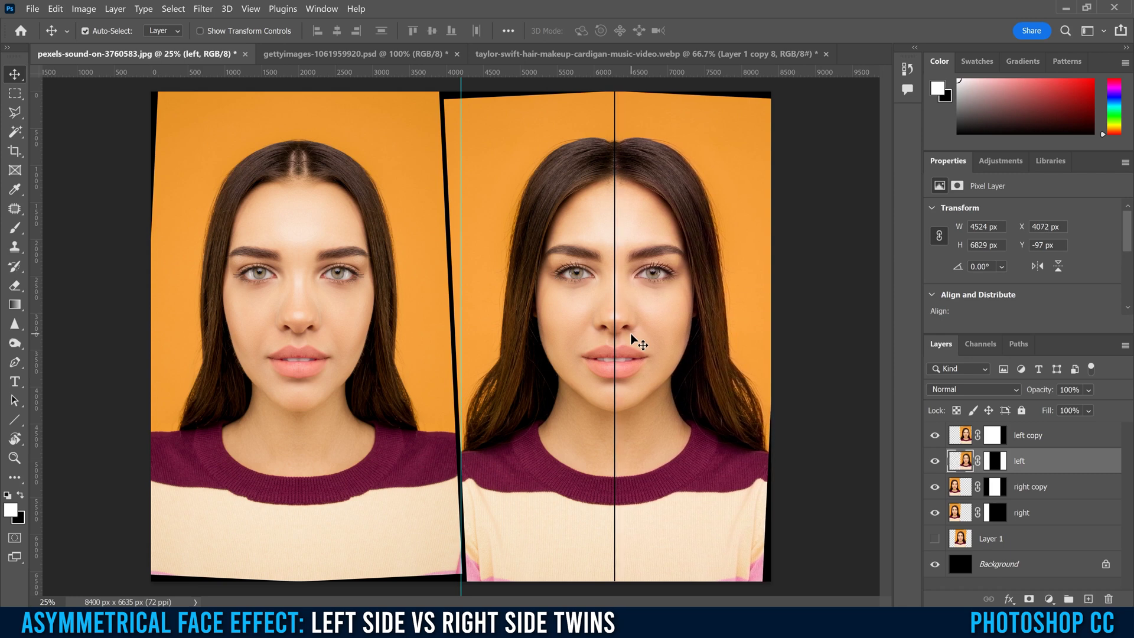
Nudge 'left' back to X 4060 px to close the seam, and unlink the 'left copy' mask
{"action": "key", "text": "Left"}
{"action": "key", "text": "Left"}
{"action": "key", "text": "Left"}
{"action": "key", "text": "Left"}
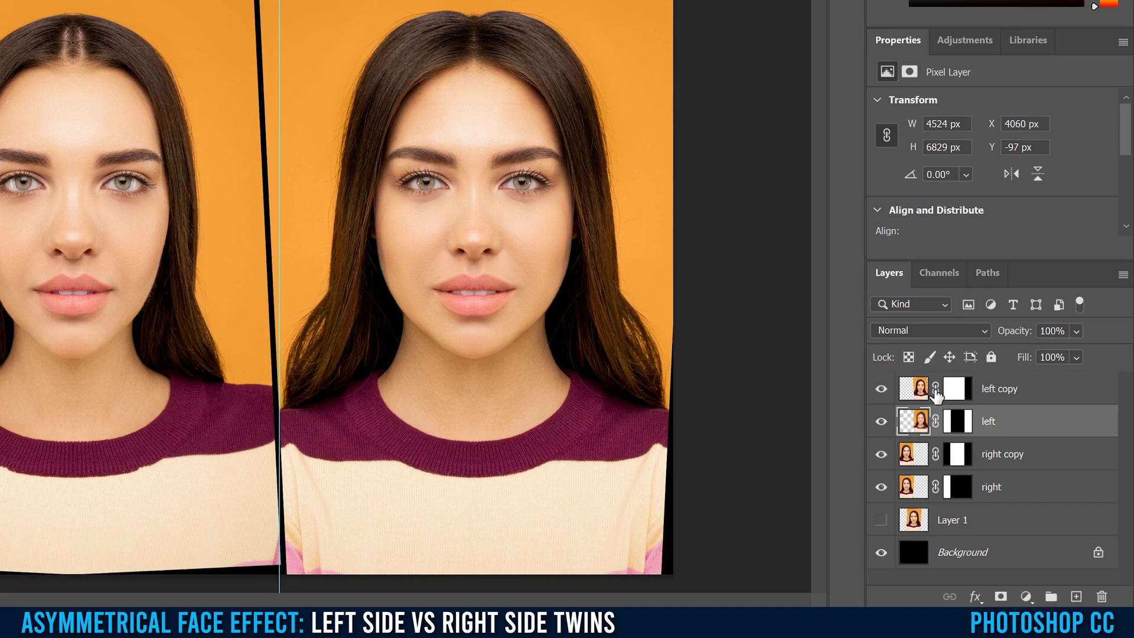
{"action": "left_click", "coordinate": [936, 391]}
Unlink the 'left' layer's mask and switch between the 'left' and 'left copy' layers
{"action": "left_click", "coordinate": [936, 421]}
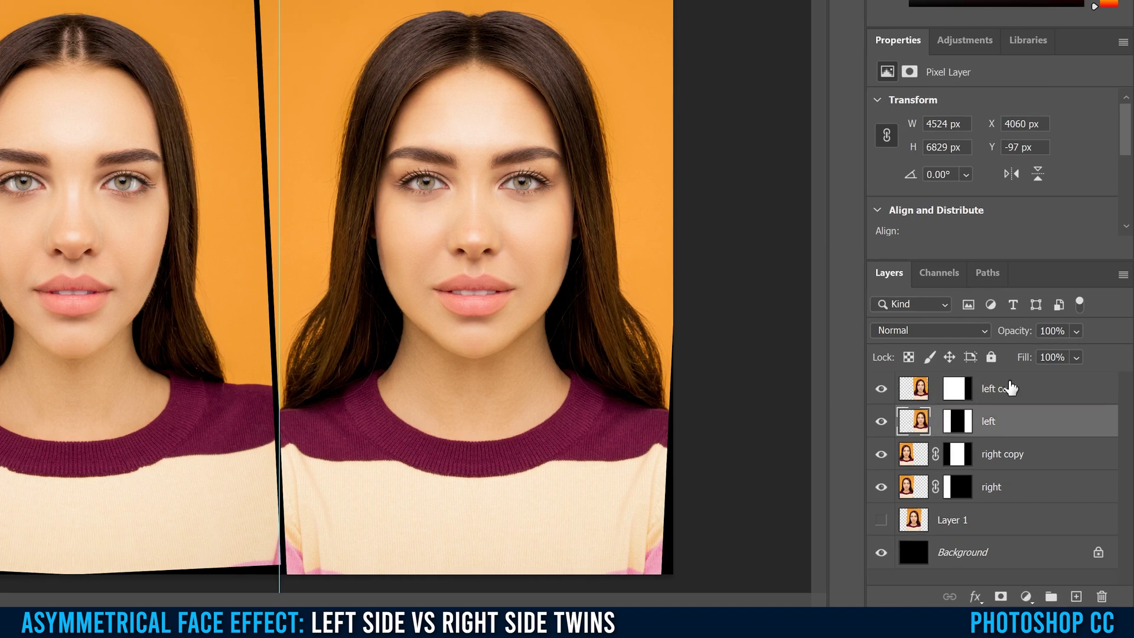
{"action": "left_click", "coordinate": [916, 389]}
{"action": "left_click", "coordinate": [917, 422]}
{"action": "left_click", "coordinate": [916, 393]}
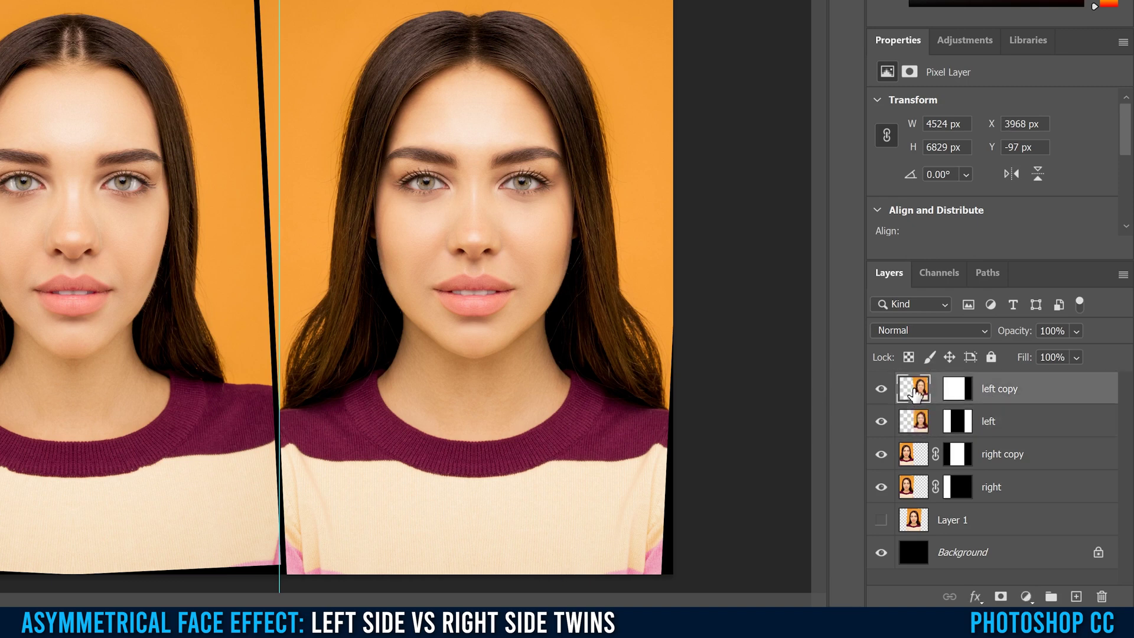
{"action": "left_click", "coordinate": [919, 424]}
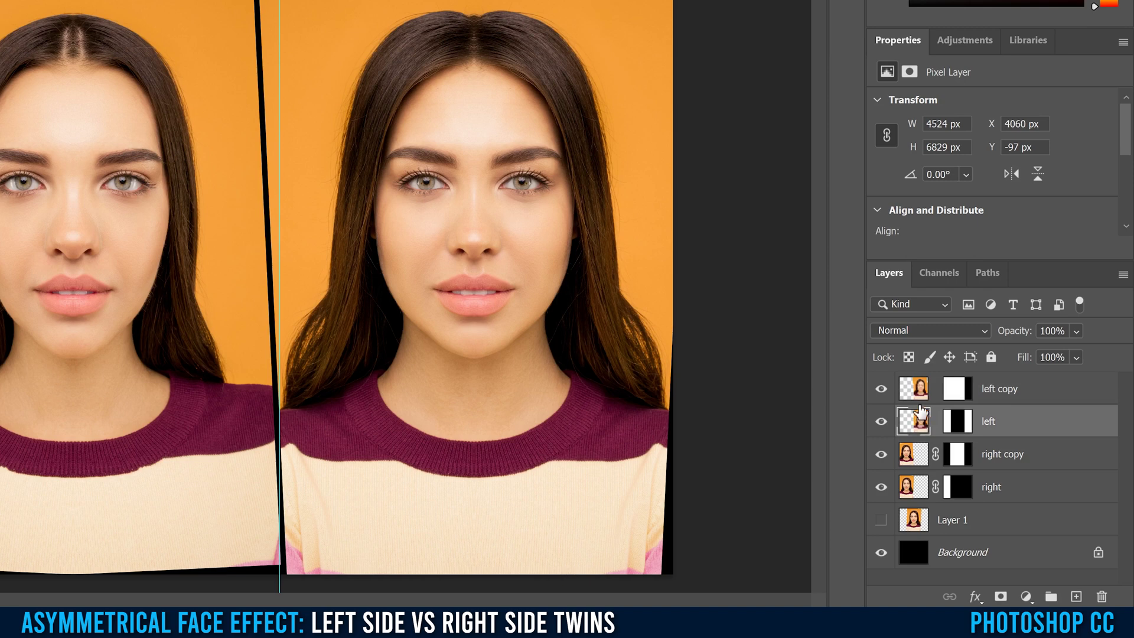
{"action": "left_click", "coordinate": [916, 391]}
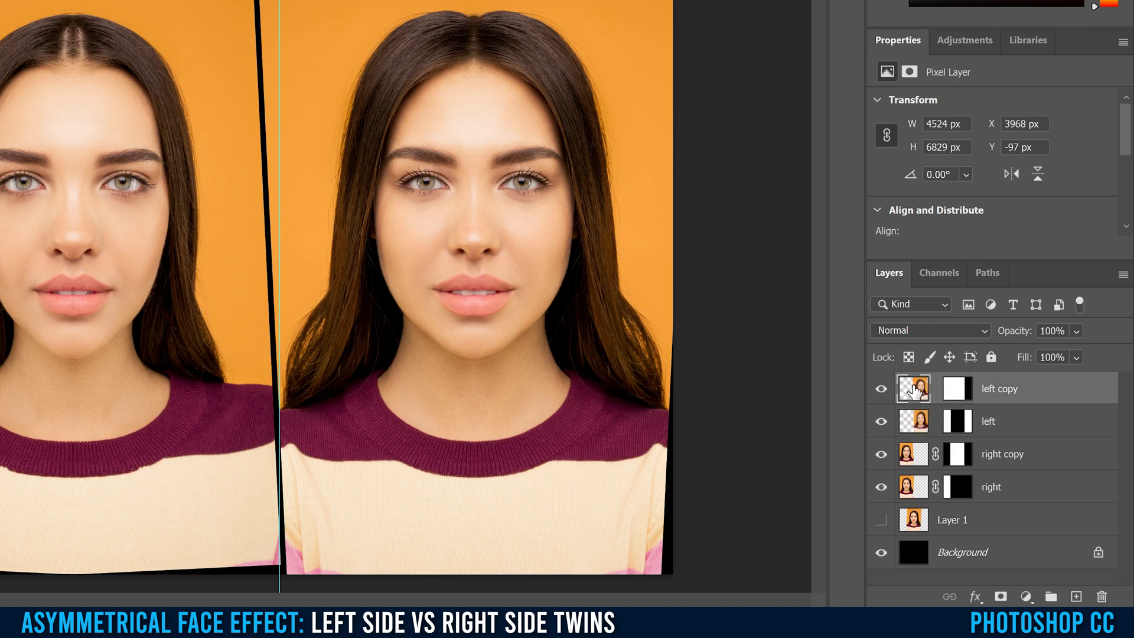
Nudge 'left copy' pixels to X 3968 px and test-nudge 'left', keeping it at X 4060 px
{"action": "key", "text": "Left"}
{"action": "key", "text": "Left"}
{"action": "key", "text": "Left"}
{"action": "key", "text": "Left"}
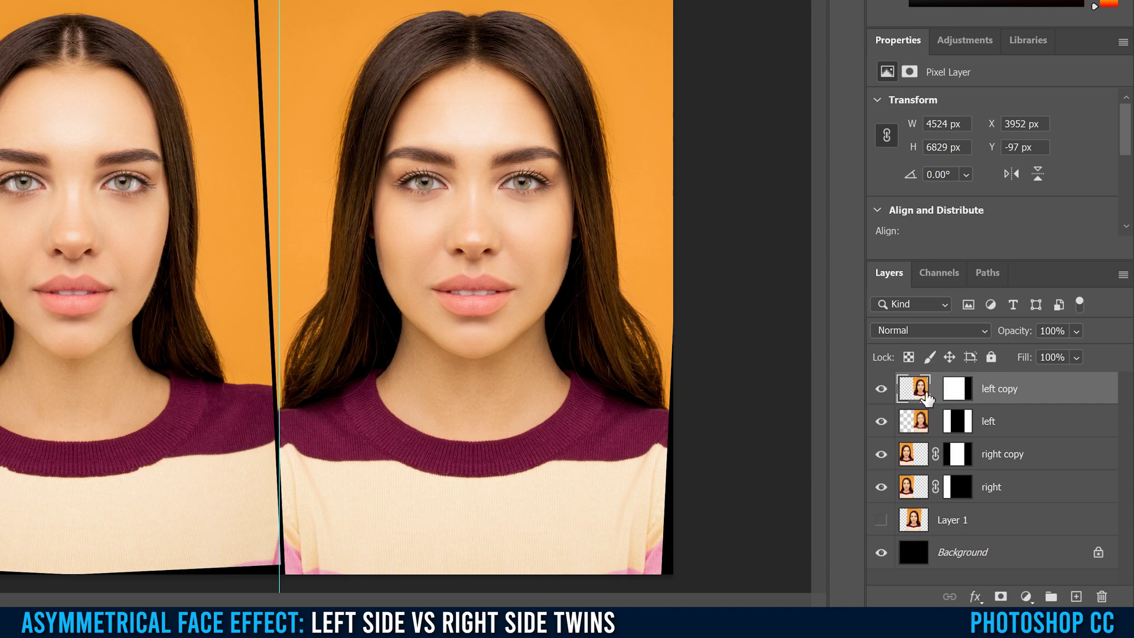
{"action": "left_click", "coordinate": [919, 420]}
{"action": "key", "text": "Right"}
{"action": "key", "text": "Right"}
{"action": "key", "text": "Right"}
{"action": "key", "text": "Right"}
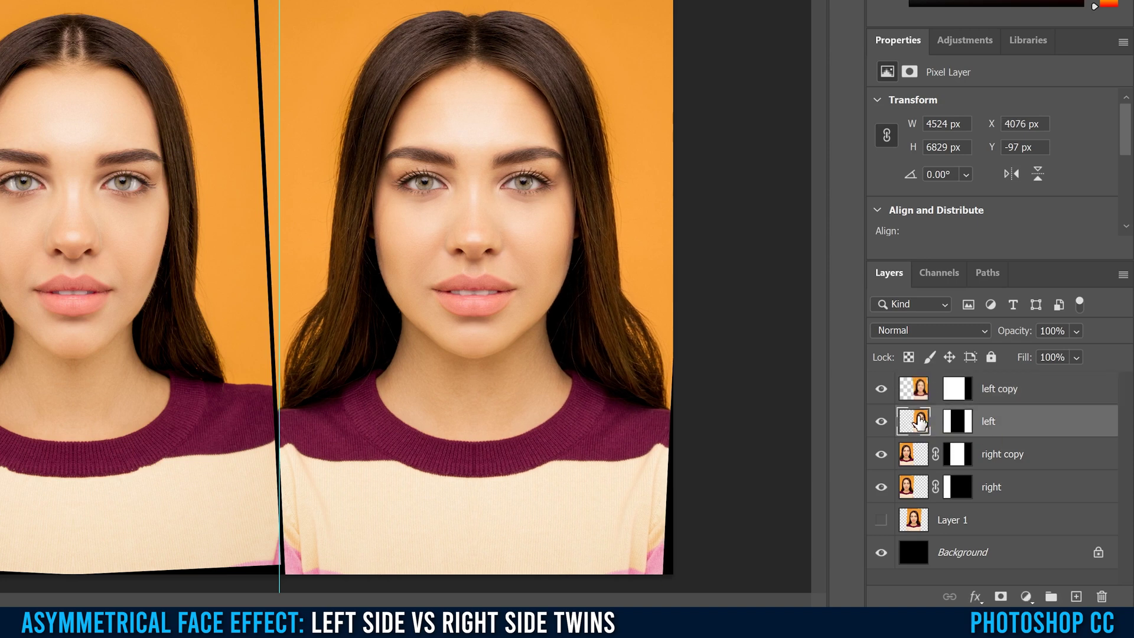
{"action": "key", "text": "Left"}
{"action": "key", "text": "Left"}
{"action": "key", "text": "Left"}
{"action": "key", "text": "Left"}
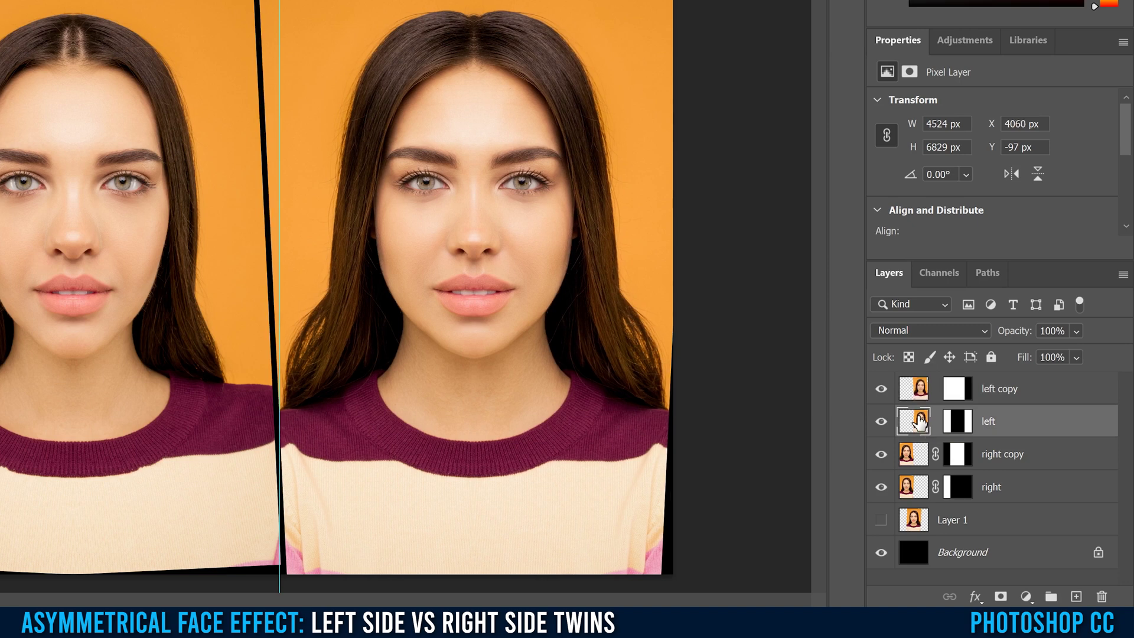
{"action": "left_click", "coordinate": [919, 390]}
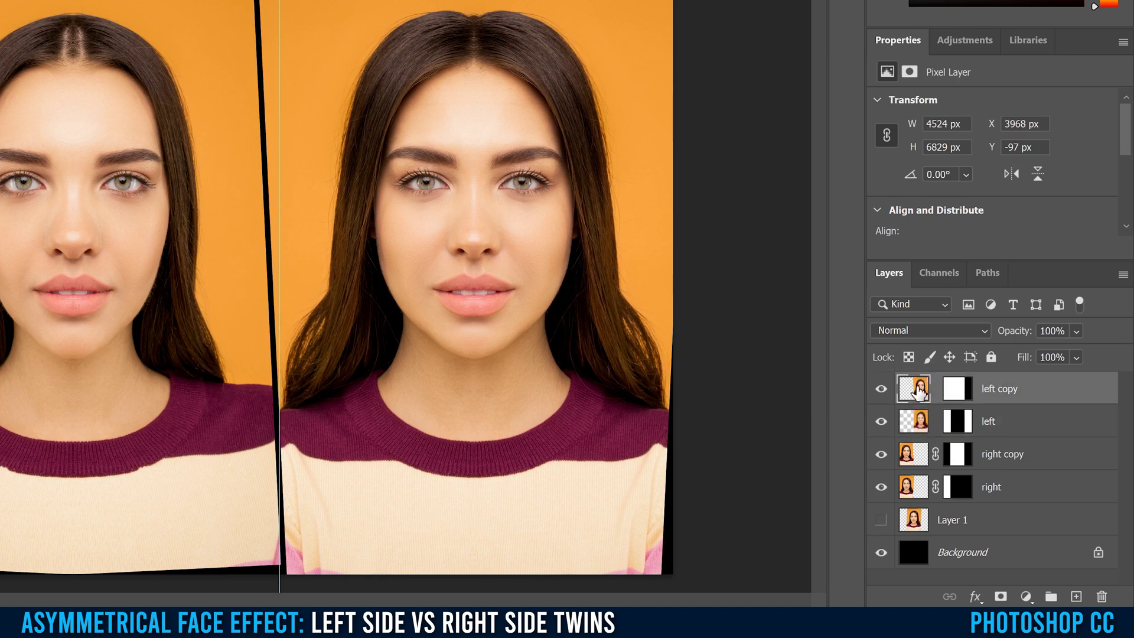
Nudge 'left copy' right and 'left' slightly left to refine the seam
{"action": "key", "text": "Right"}
{"action": "key", "text": "Right"}
{"action": "key", "text": "Right"}
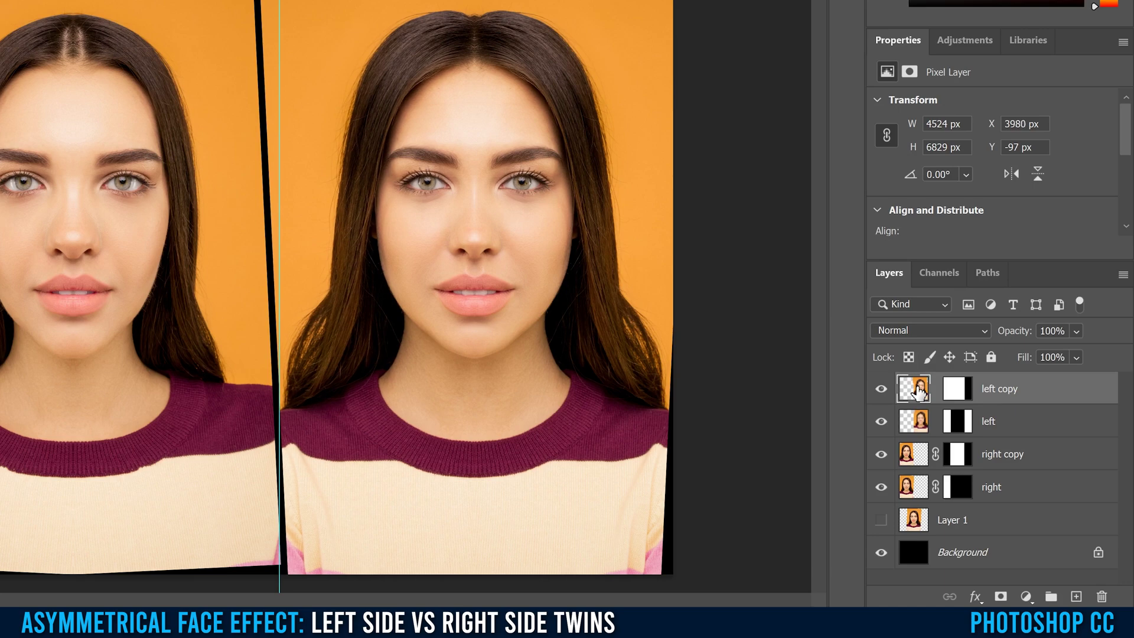
{"action": "left_click", "coordinate": [914, 430]}
{"action": "key", "text": "Left"}
{"action": "key", "text": "Left"}
{"action": "key", "text": "Left"}
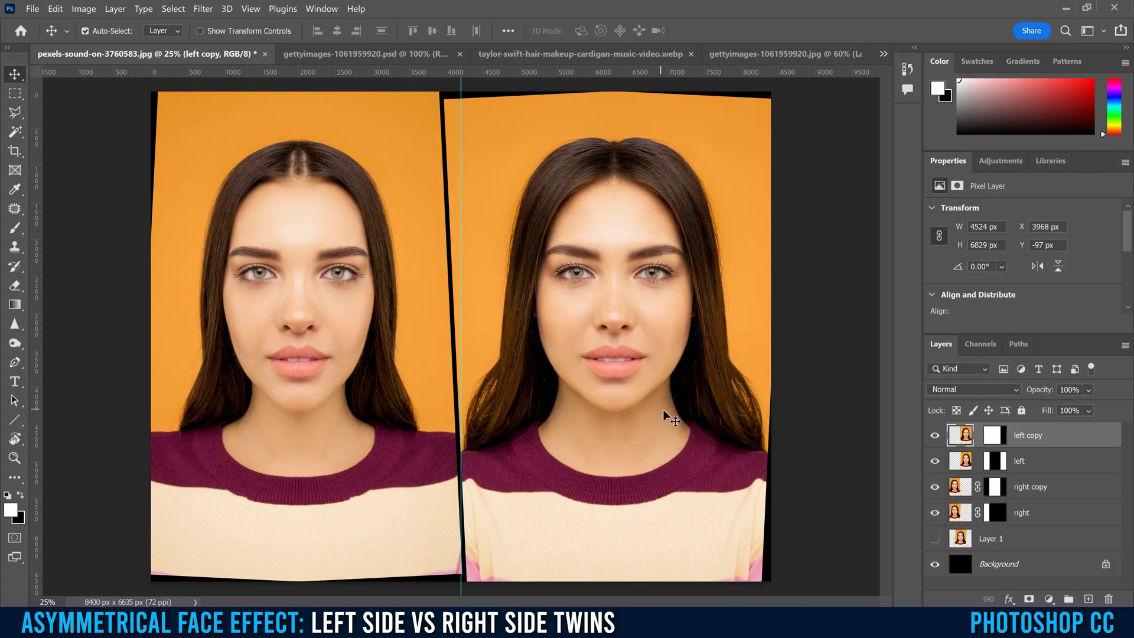
{"action": "left_click", "coordinate": [961, 464]}
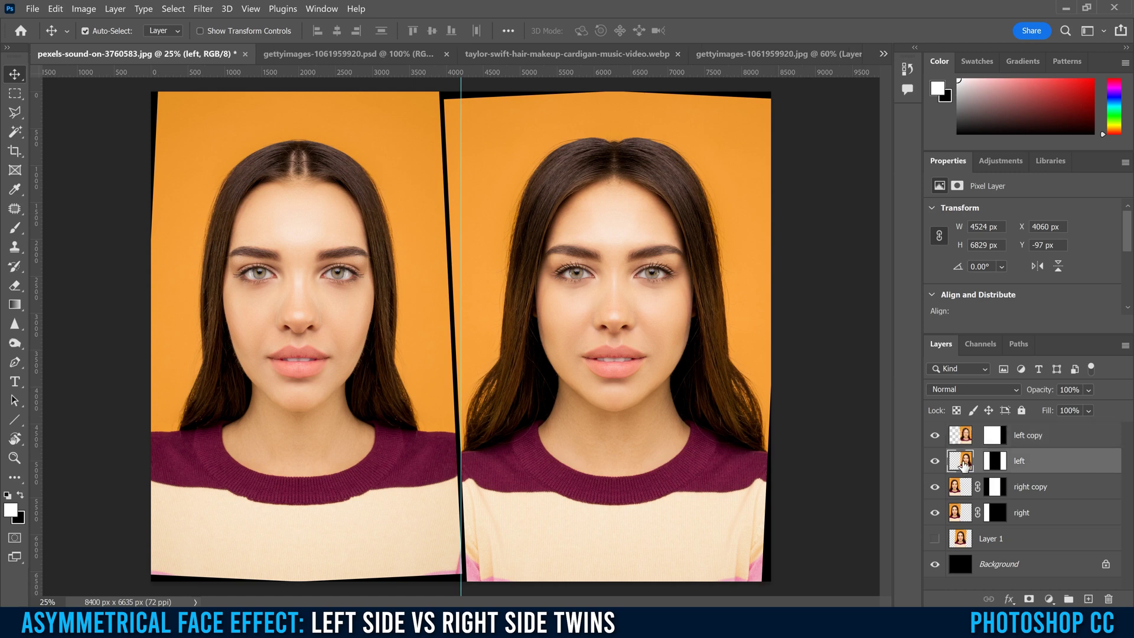
Rotate the 'left' layer by 1° with Free Transform and commit it
{"action": "key", "text": "ctrl+t"}
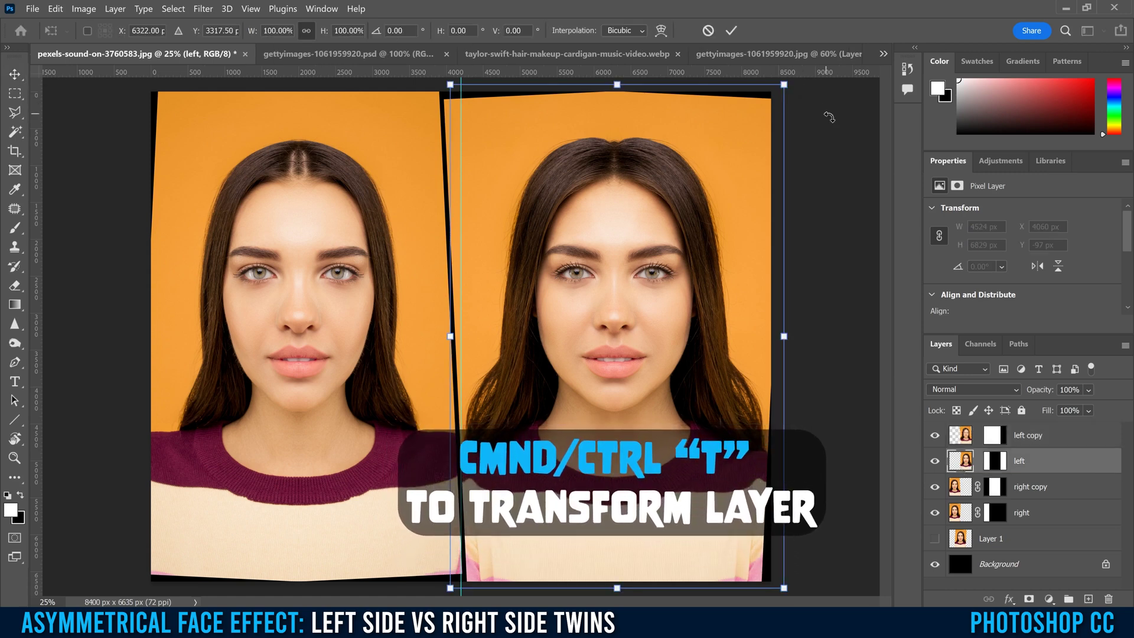
{"action": "left_click_drag", "start_coordinate": [836, 122], "coordinate": [786, 143]}
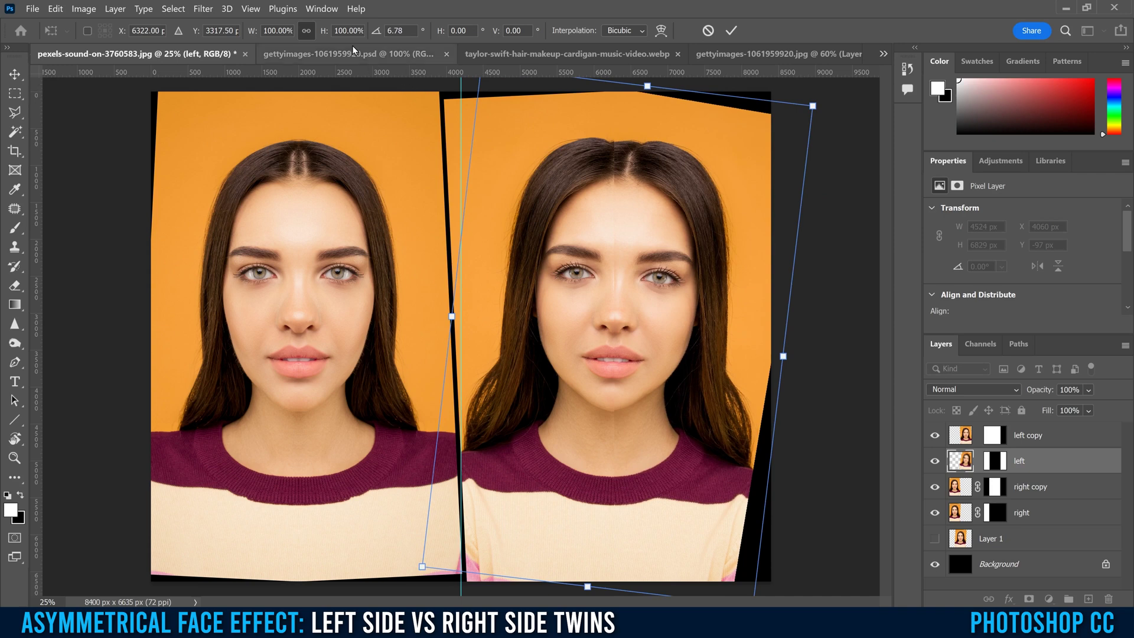
{"action": "left_click", "coordinate": [407, 31]}
{"action": "type", "text": "1"}
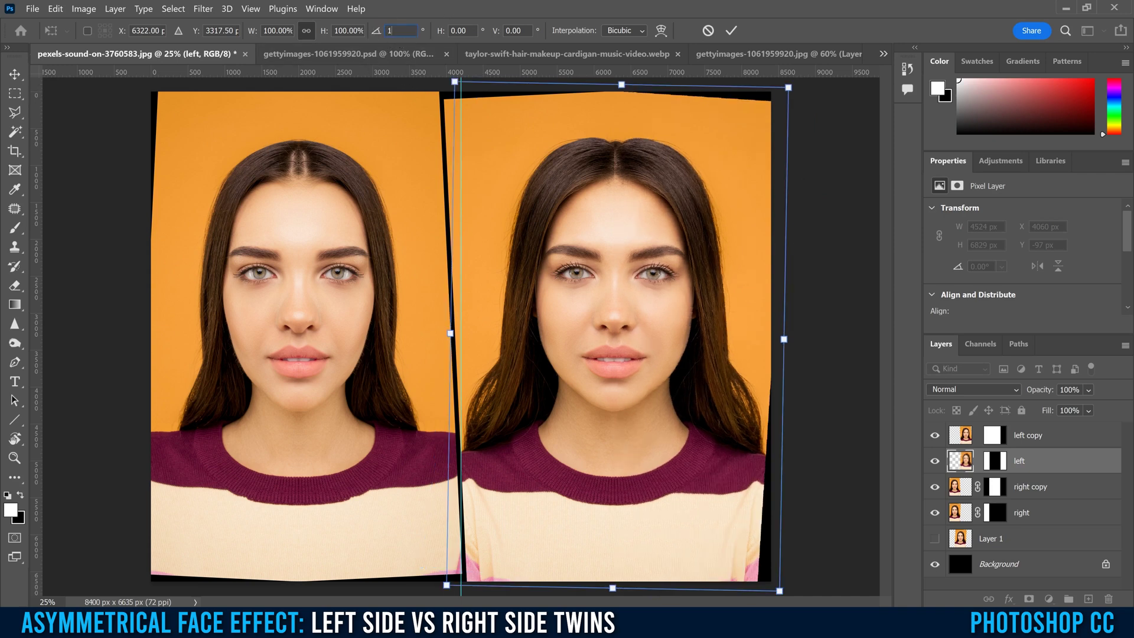
{"action": "left_click", "coordinate": [731, 31]}
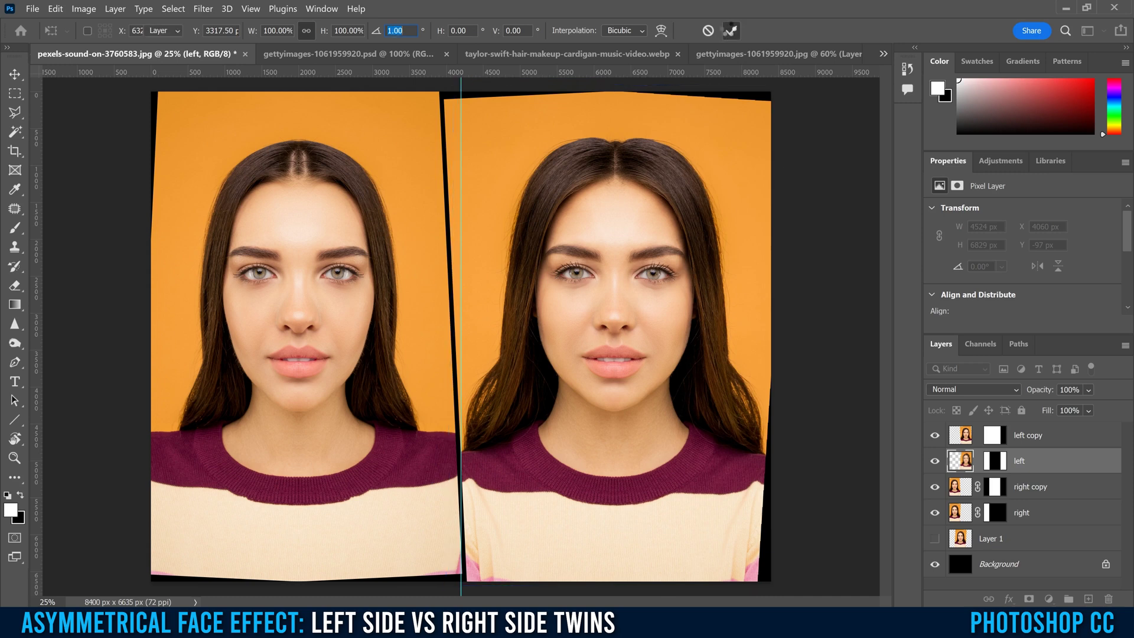
Rotate the 'left copy' layer by -1° with Free Transform and commit it
{"action": "left_click", "coordinate": [961, 437]}
{"action": "key", "text": "ctrl+t"}
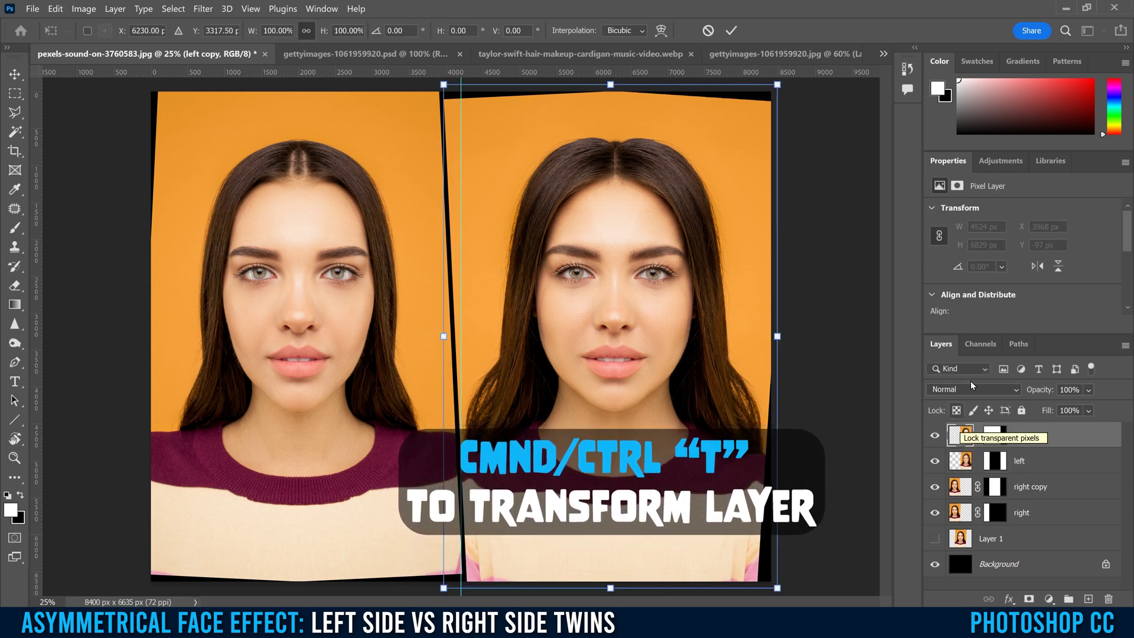
{"action": "left_click_drag", "start_coordinate": [819, 103], "coordinate": [792, 101]}
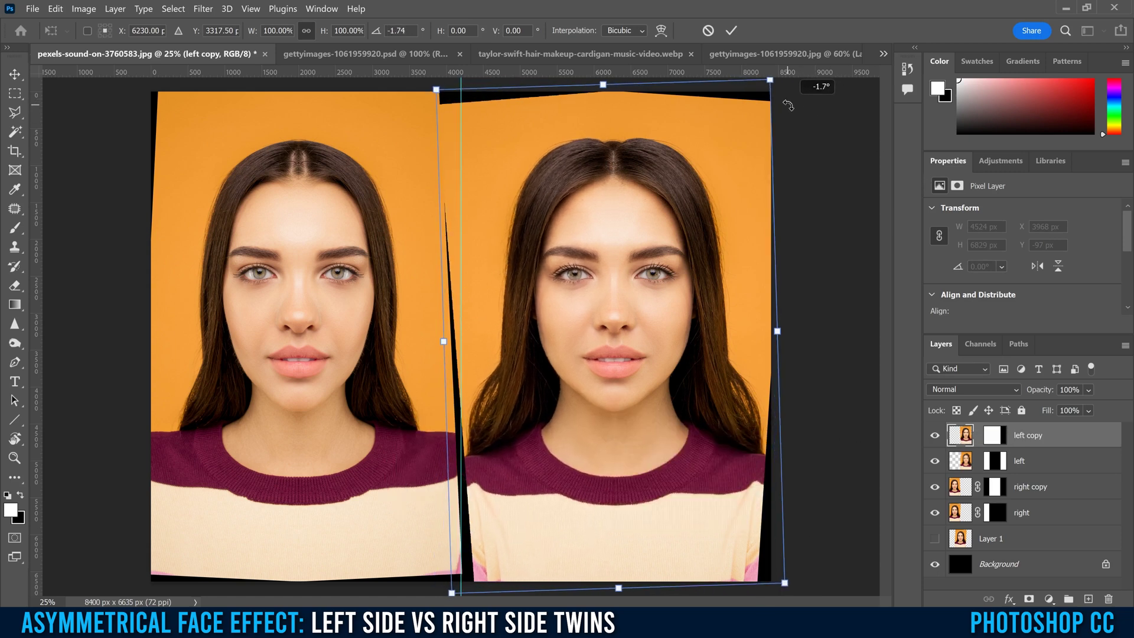
{"action": "type", "text": "-1"}
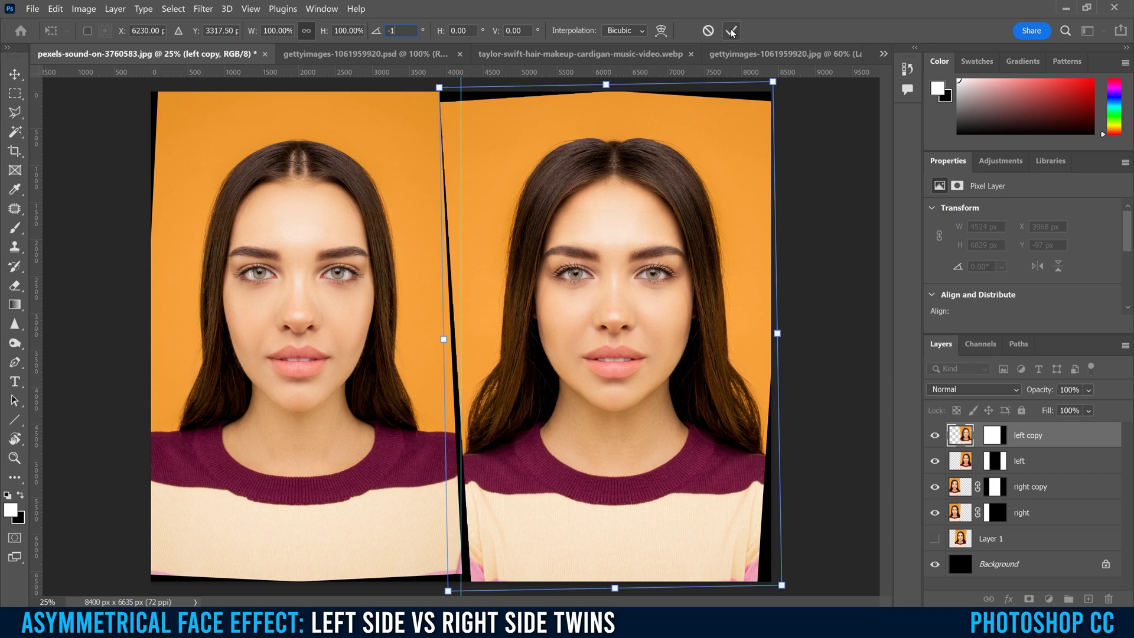
{"action": "left_click", "coordinate": [731, 32]}
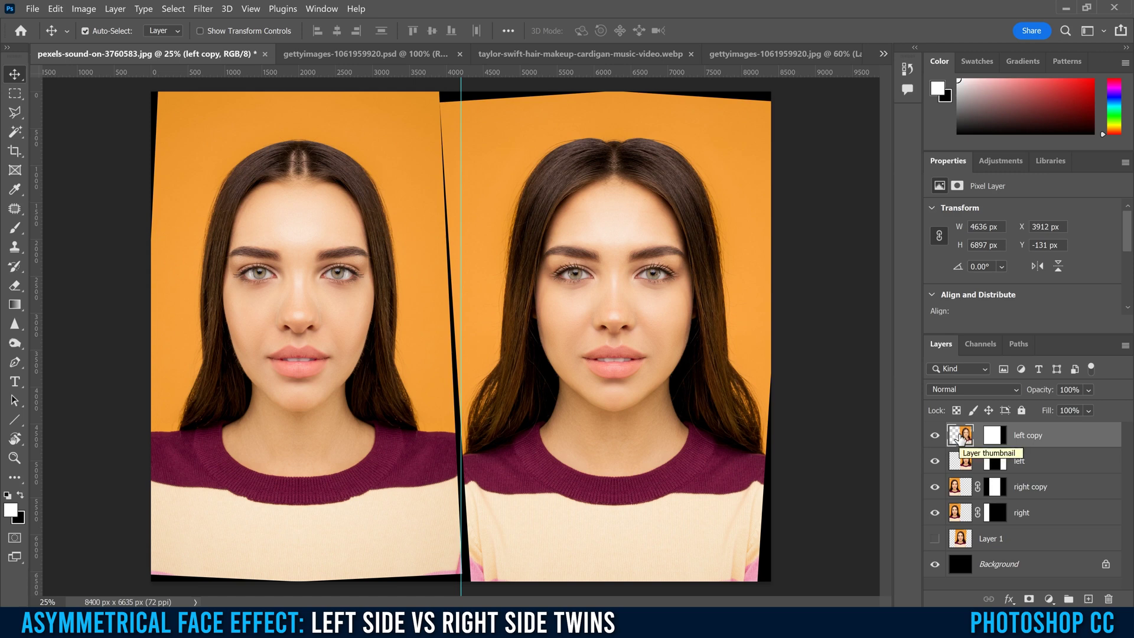
Nudge 'left copy' right and 'left' left to align the halves, then undo the last step
{"action": "key", "text": "Right"}
{"action": "key", "text": "Right"}
{"action": "key", "text": "Right"}
{"action": "key", "text": "Right"}
{"action": "key", "text": "Right"}
{"action": "key", "text": "Right"}
{"action": "key", "text": "Right"}
{"action": "key", "text": "Right"}
{"action": "key", "text": "Right"}
{"action": "key", "text": "Right"}
{"action": "key", "text": "Right"}
{"action": "key", "text": "Right"}
{"action": "key", "text": "Right"}
{"action": "key", "text": "Right"}
{"action": "key", "text": "Right"}
{"action": "key", "text": "Right"}
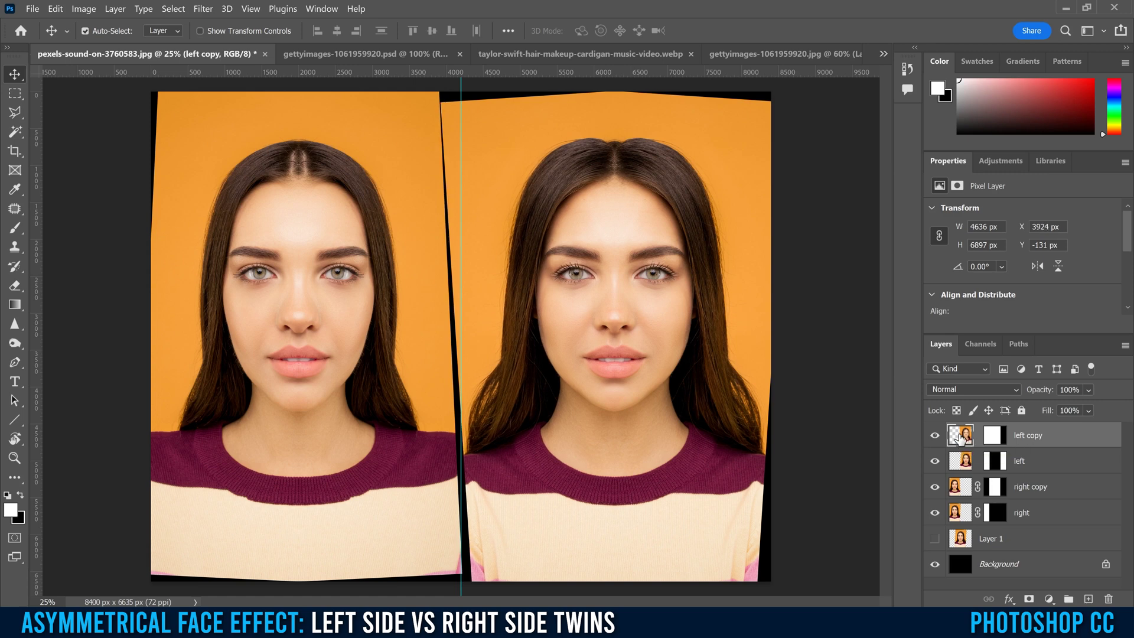
{"action": "left_click", "coordinate": [957, 460]}
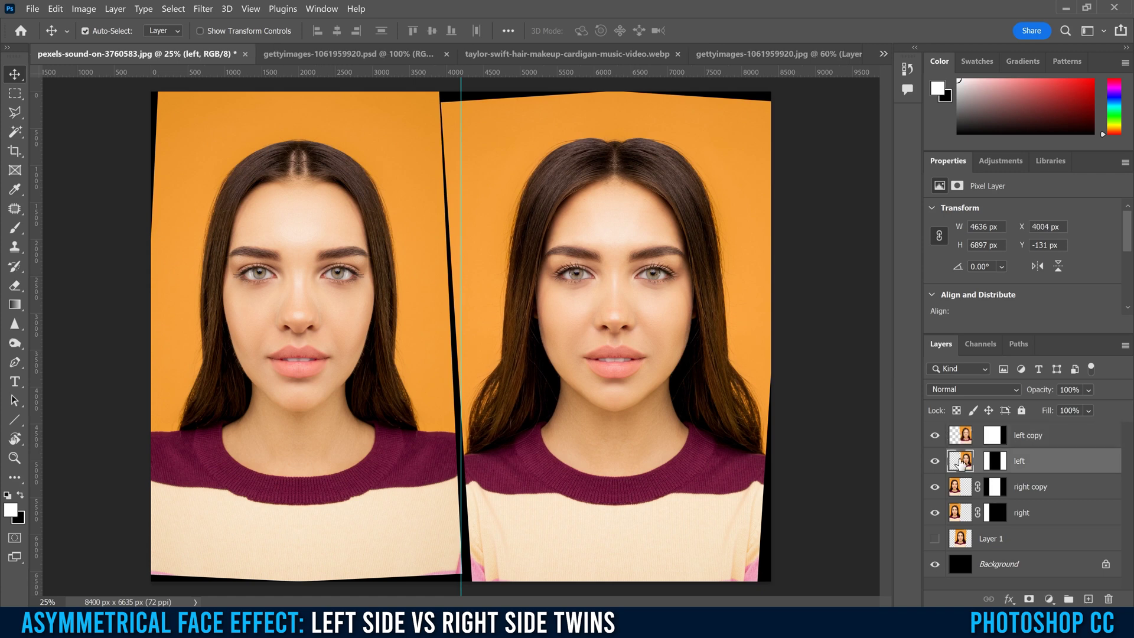
{"action": "key", "text": "Left"}
{"action": "key", "text": "Left"}
{"action": "key", "text": "Left"}
{"action": "key", "text": "Left"}
{"action": "key", "text": "Left"}
{"action": "key", "text": "Left"}
{"action": "key", "text": "Left"}
{"action": "key", "text": "Left"}
{"action": "key", "text": "Left"}
{"action": "key", "text": "Left"}
{"action": "key", "text": "Left"}
{"action": "key", "text": "Left"}
{"action": "key", "text": "Left"}
{"action": "key", "text": "Left"}
{"action": "key", "text": "Left"}
{"action": "key", "text": "Left"}
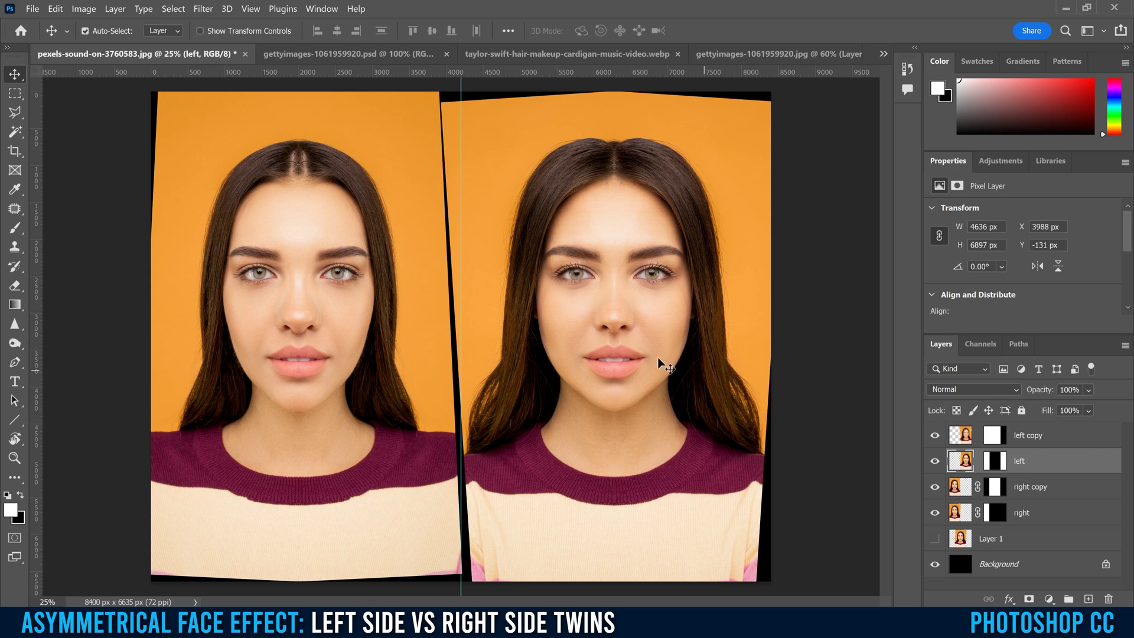
{"action": "key", "text": "ctrl+z"}
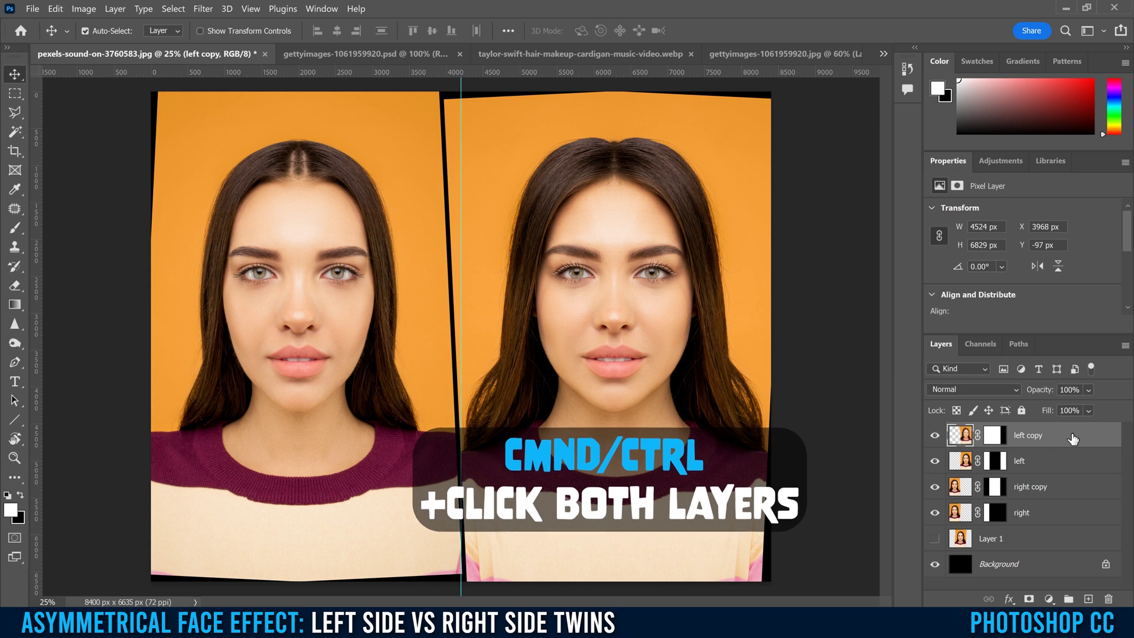
Nudge the 'left' layer pair left and the 'right' pair right to X -272 px, then select all four layers
{"action": "left_click", "coordinate": [1079, 469], "text": "ctrl"}
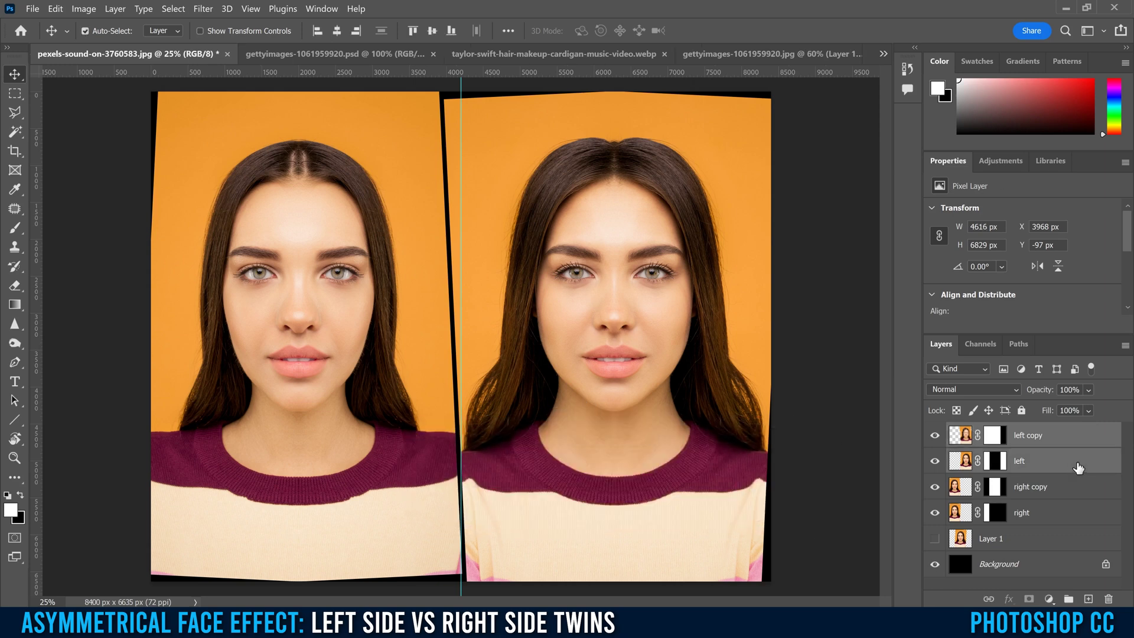
{"action": "key", "text": "Left"}
{"action": "key", "text": "Left"}
{"action": "key", "text": "Left"}
{"action": "key", "text": "Left"}
{"action": "key", "text": "Left"}
{"action": "key", "text": "Left"}
{"action": "key", "text": "Left"}
{"action": "key", "text": "Left"}
{"action": "key", "text": "Left"}
{"action": "key", "text": "Left"}
{"action": "key", "text": "Left"}
{"action": "key", "text": "Left"}
{"action": "key", "text": "Left"}
{"action": "key", "text": "Left"}
{"action": "key", "text": "Left"}
{"action": "key", "text": "Left"}
{"action": "key", "text": "Left"}
{"action": "key", "text": "Left"}
{"action": "key", "text": "Left"}
{"action": "key", "text": "Left"}
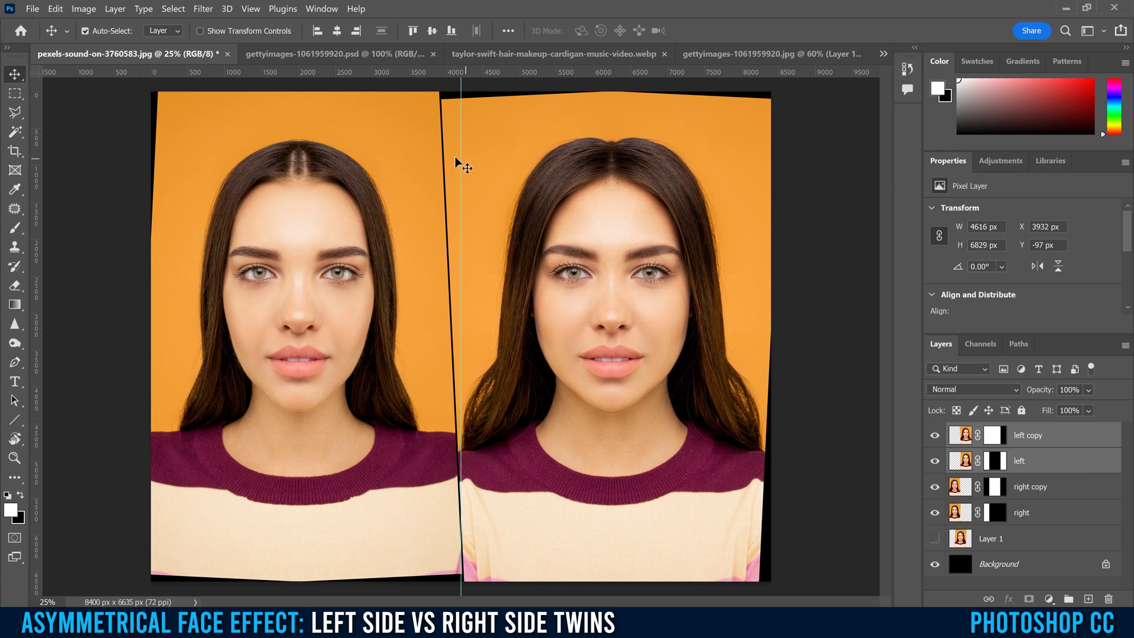
{"action": "left_click", "coordinate": [1060, 488]}
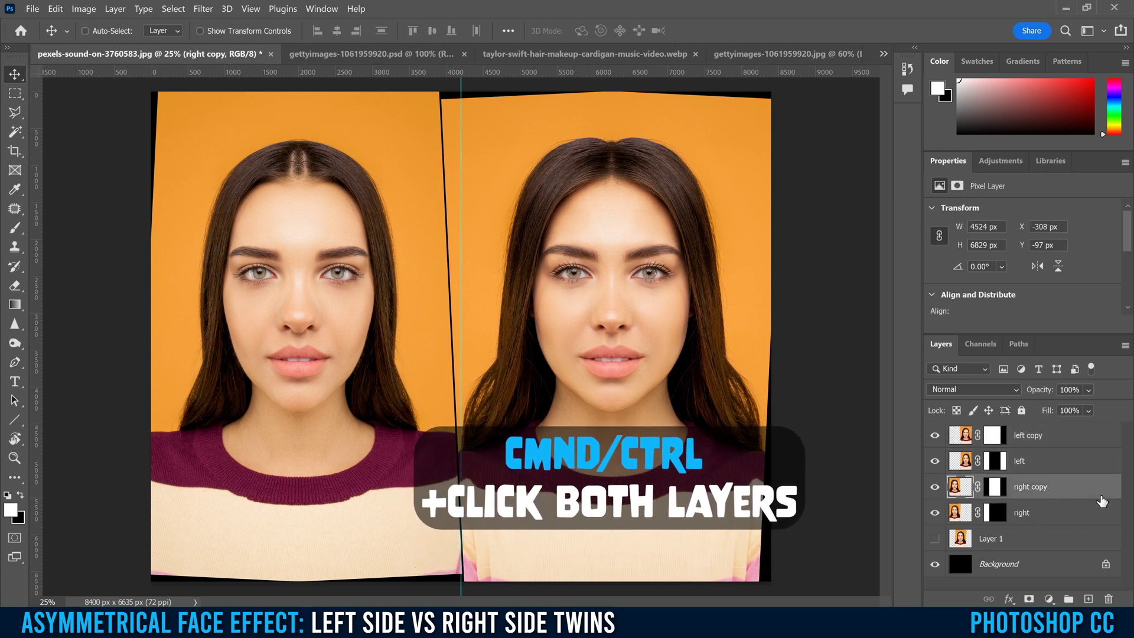
{"action": "left_click", "coordinate": [1092, 515], "text": "ctrl"}
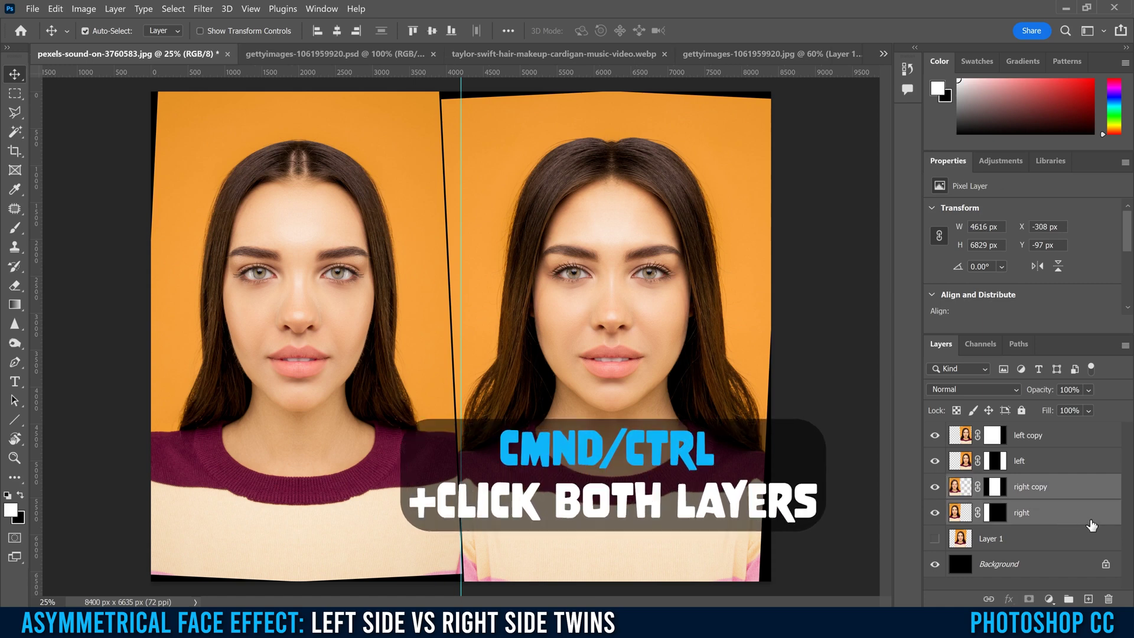
{"action": "key", "text": "Right"}
{"action": "key", "text": "Right"}
{"action": "key", "text": "Right"}
{"action": "key", "text": "Right"}
{"action": "key", "text": "Right"}
{"action": "key", "text": "Right"}
{"action": "key", "text": "Right"}
{"action": "key", "text": "Right"}
{"action": "key", "text": "Right"}
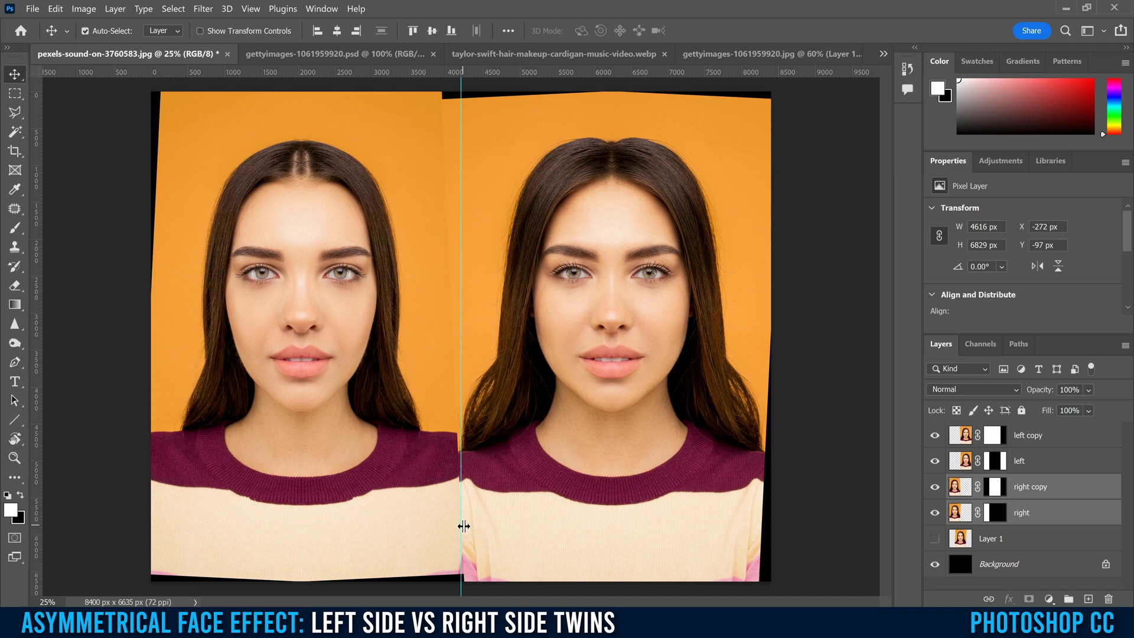
{"action": "left_click", "coordinate": [1060, 440]}
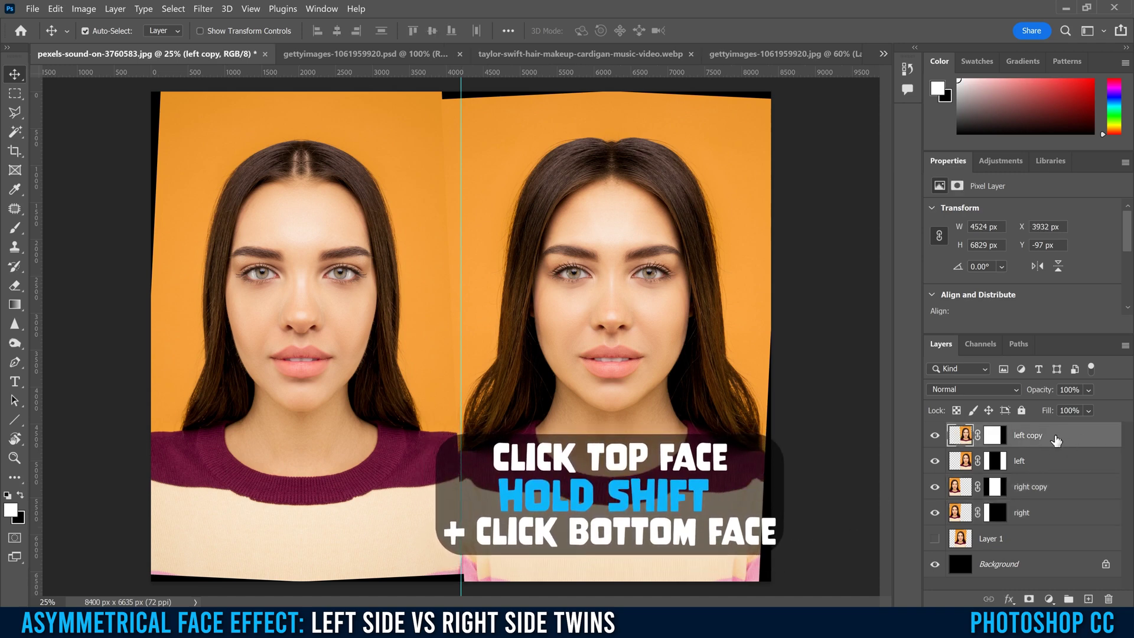
{"action": "left_click", "coordinate": [1049, 514], "text": "shift"}
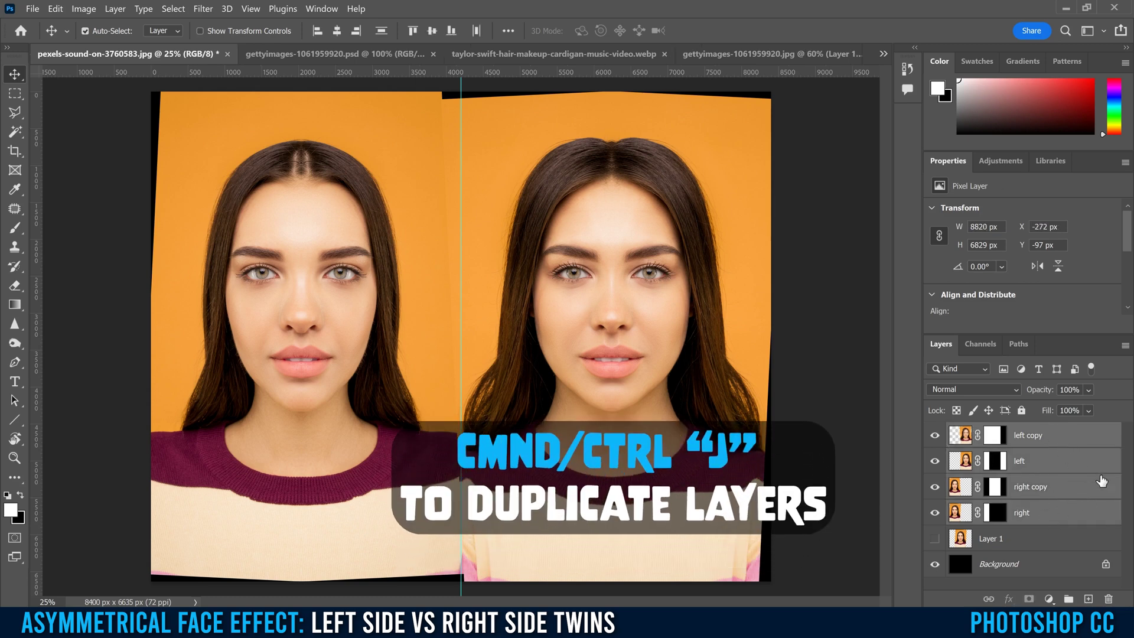
Duplicate and merge the four face layers into 'left copy 3', hiding the originals
{"action": "key", "text": "ctrl"}
{"action": "key", "text": "ctrl+j"}
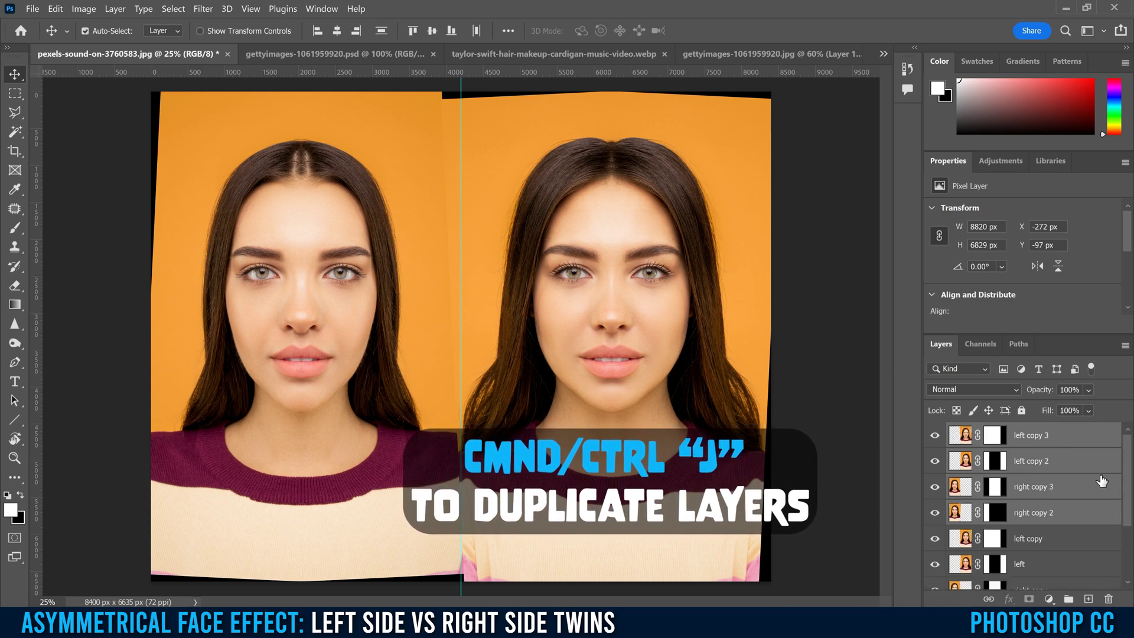
{"action": "key", "text": "ctrl+e"}
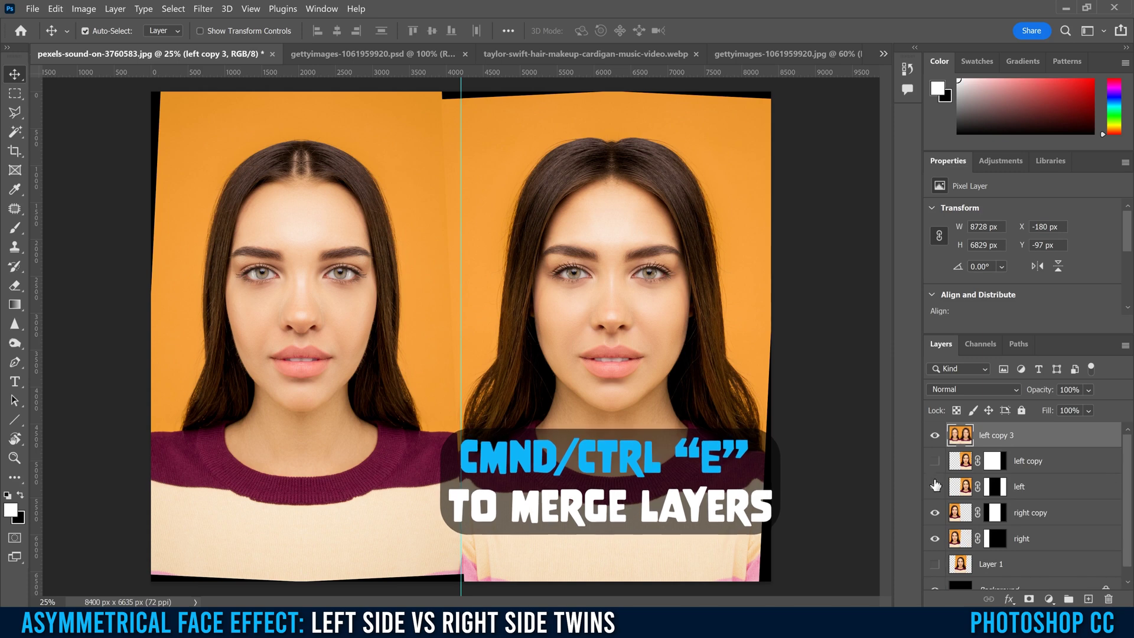
{"action": "left_click_drag", "start_coordinate": [935, 461], "coordinate": [938, 535]}
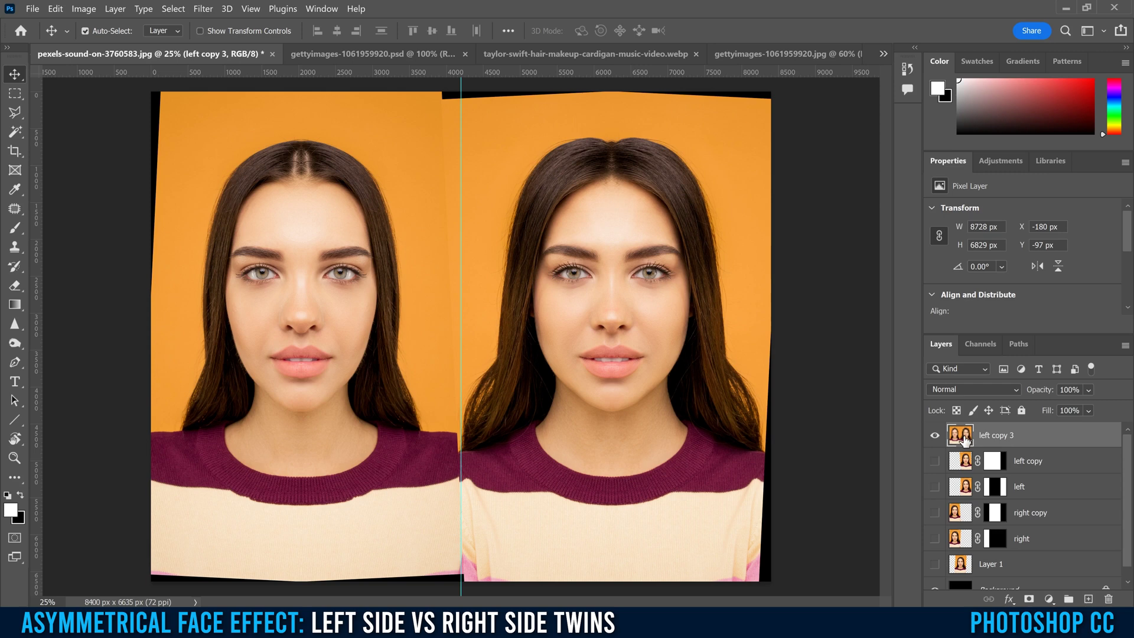
{"action": "left_click", "coordinate": [15, 116]}
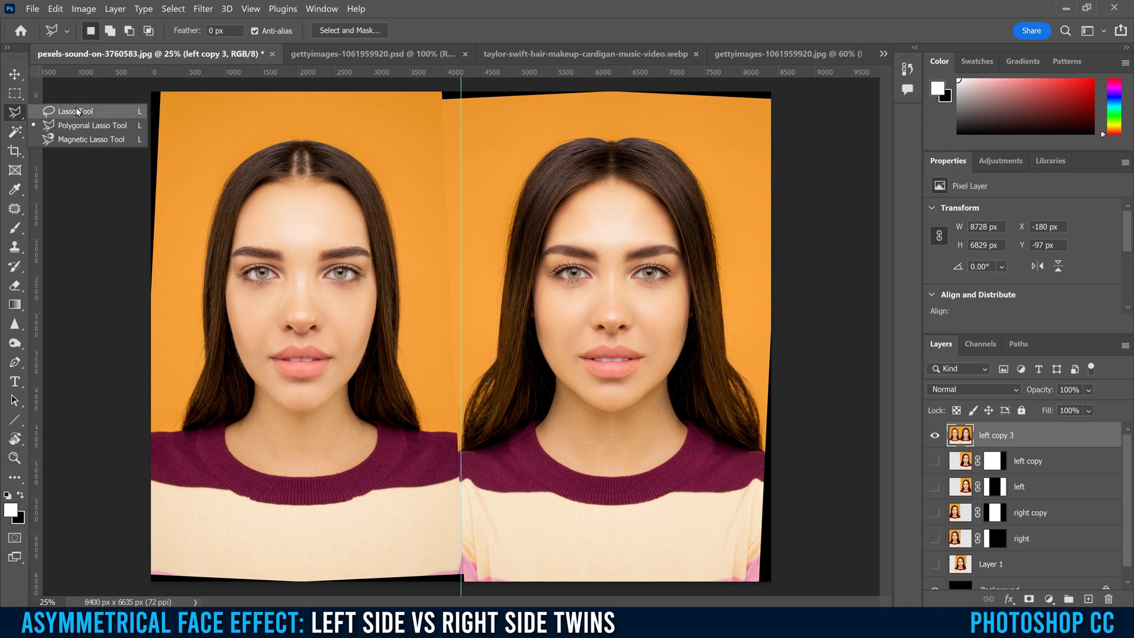
Trace a Polygonal Lasso selection around the dark strip along the right edge
{"action": "left_click", "coordinate": [104, 127]}
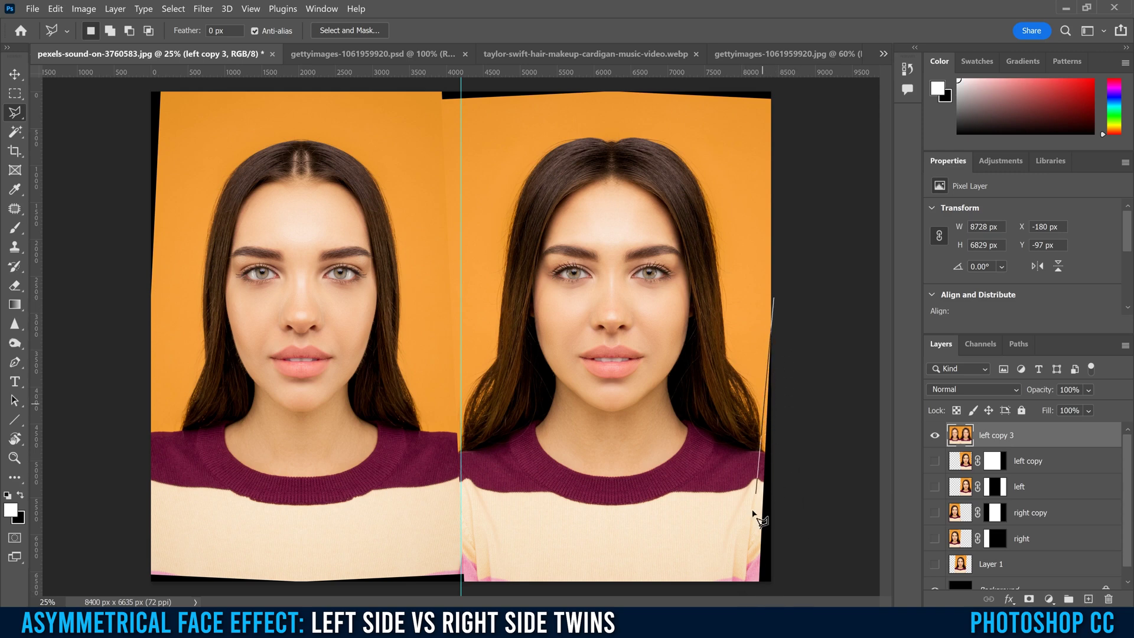
{"action": "left_click", "coordinate": [748, 586]}
{"action": "left_click", "coordinate": [781, 587]}
{"action": "left_click", "coordinate": [775, 301]}
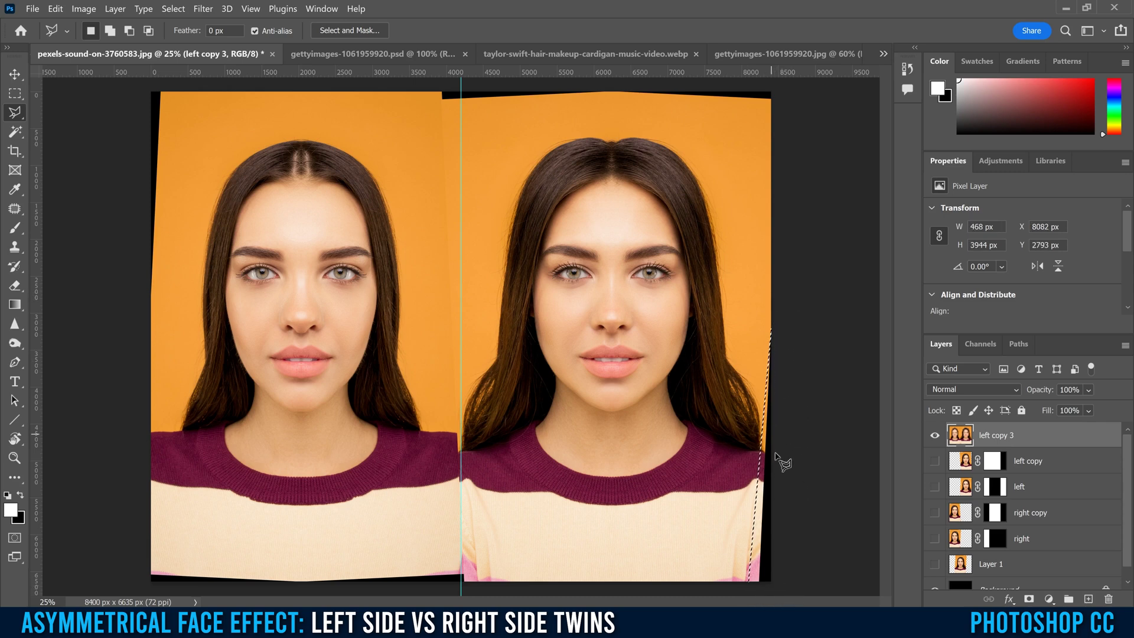
Fill the selected strip with Content-Aware contents via Edit > Fill
{"action": "left_click", "coordinate": [57, 10]}
{"action": "left_click", "coordinate": [66, 215]}
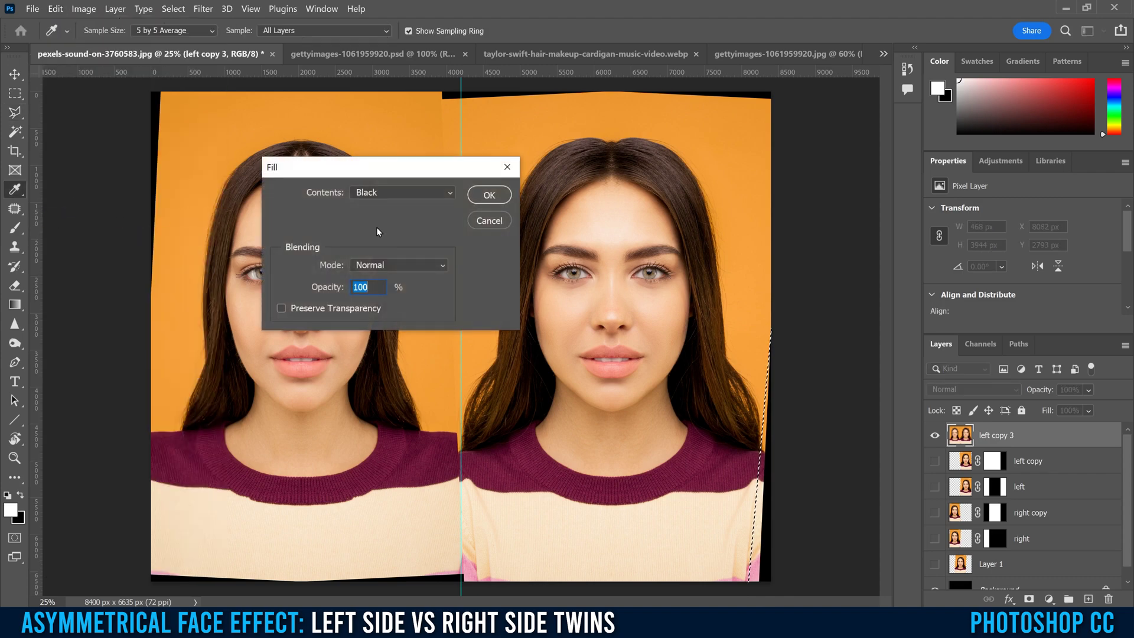
{"action": "left_click", "coordinate": [378, 192]}
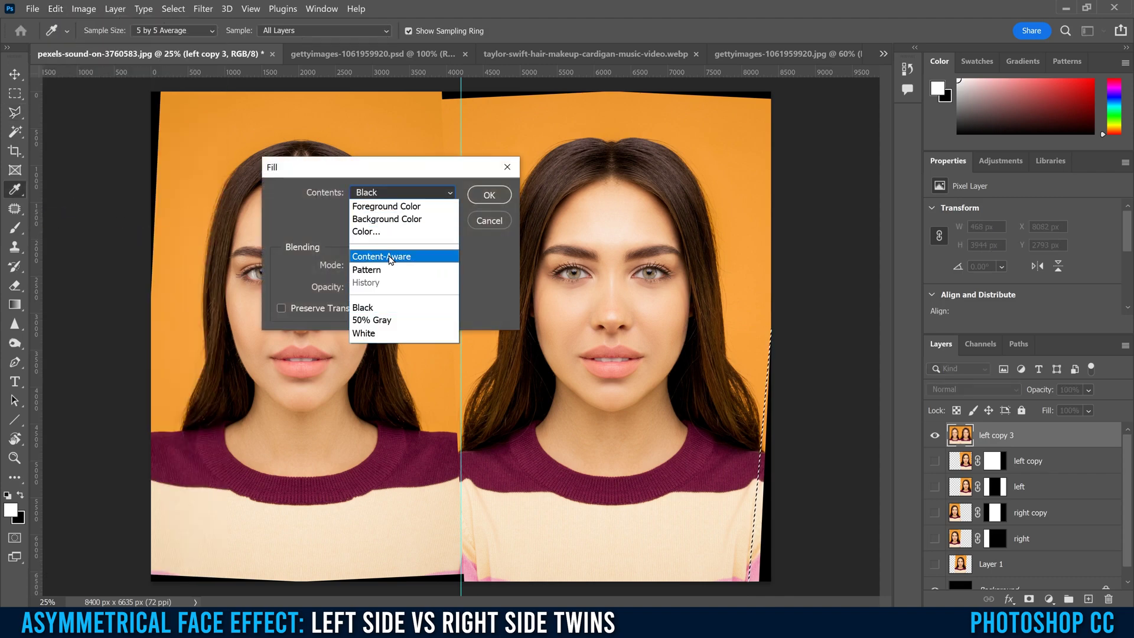
{"action": "left_click", "coordinate": [390, 256]}
{"action": "left_click", "coordinate": [489, 195]}
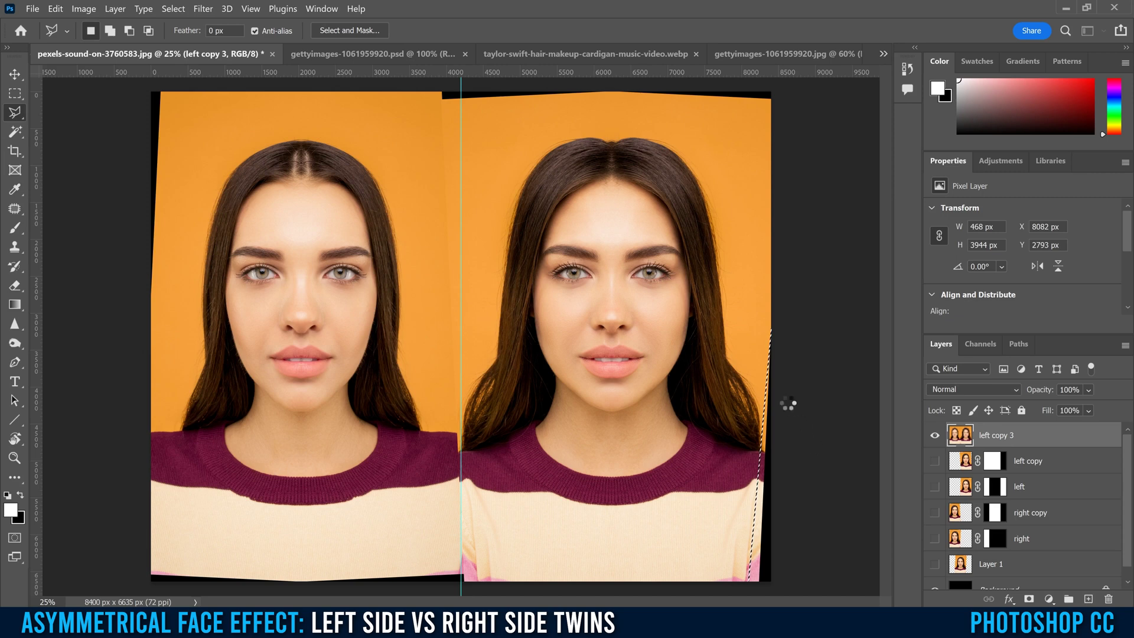
Deselect the filled strip, begin selecting the top-edge gap, then clear the selection
{"action": "key", "text": "ctrl+d"}
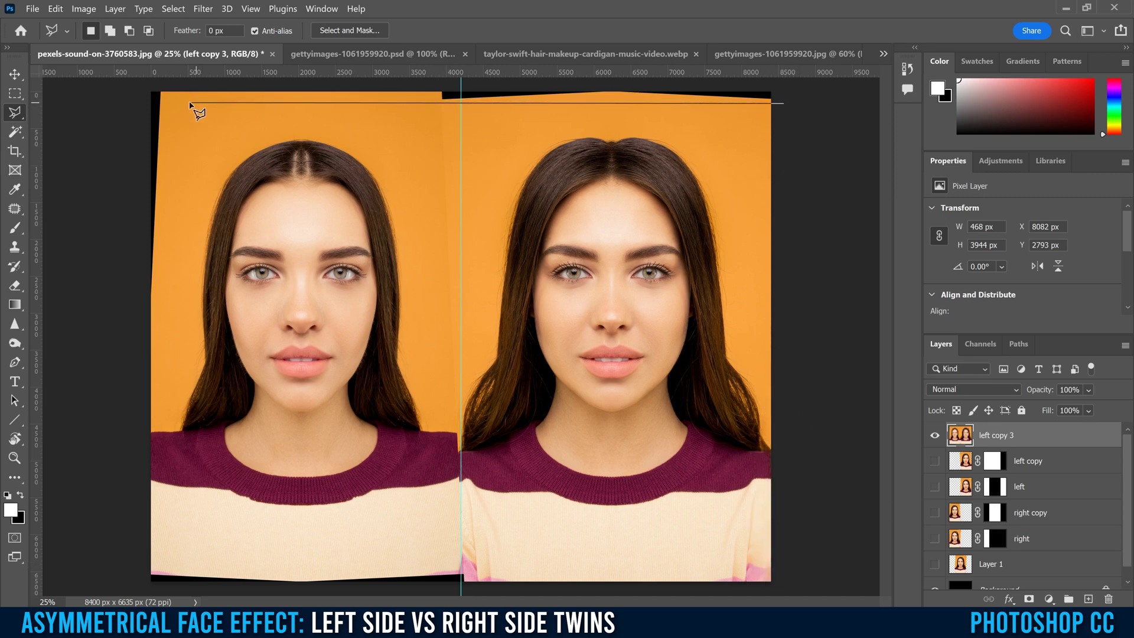
{"action": "left_click", "coordinate": [169, 102]}
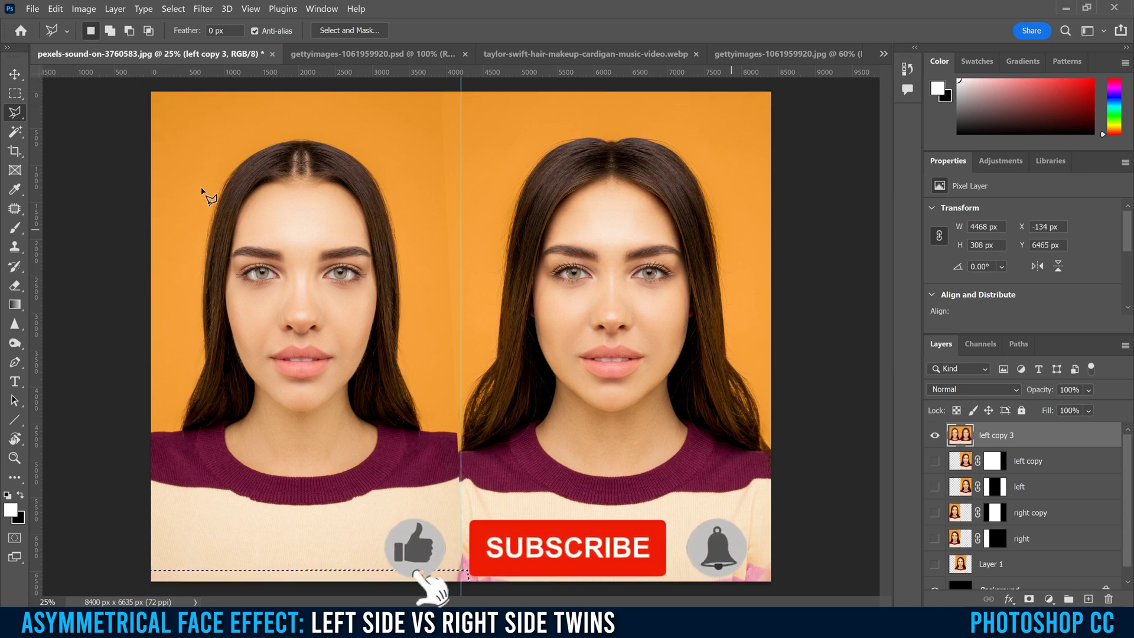
{"action": "key", "text": "m"}
{"action": "key", "text": "ctrl+d"}
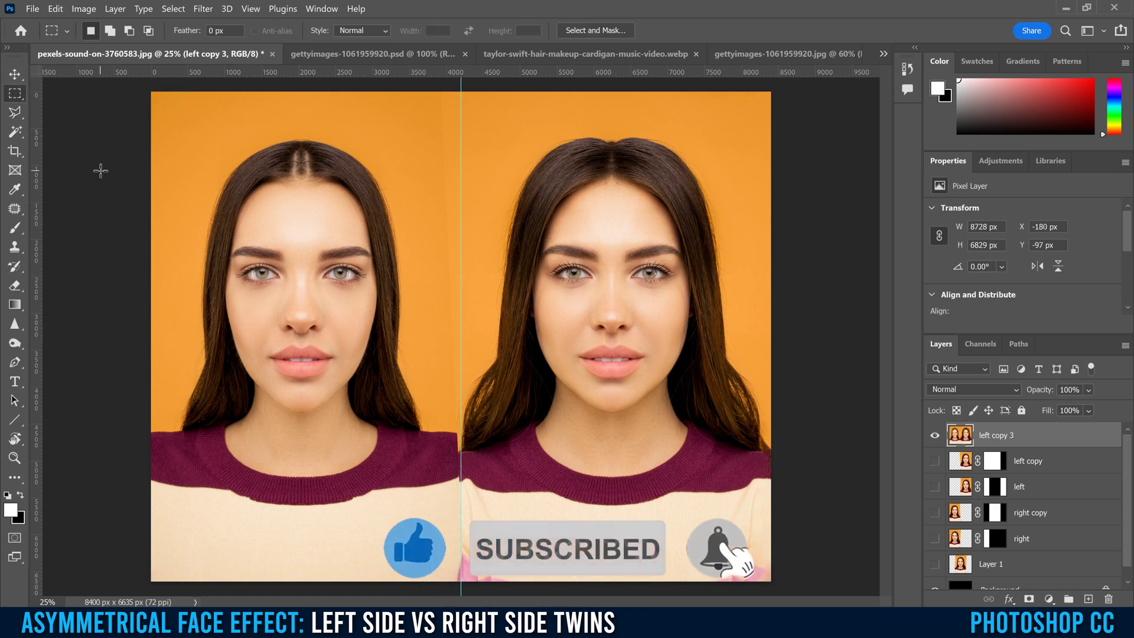